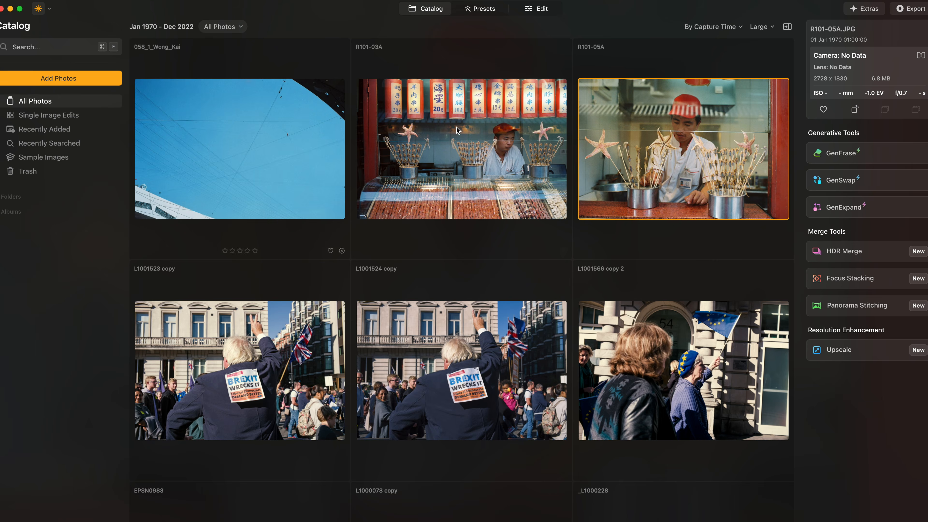
Scroll through the catalog and switch the thumbnail display to Minimal View.
scroll(572, 249, "down", 10)
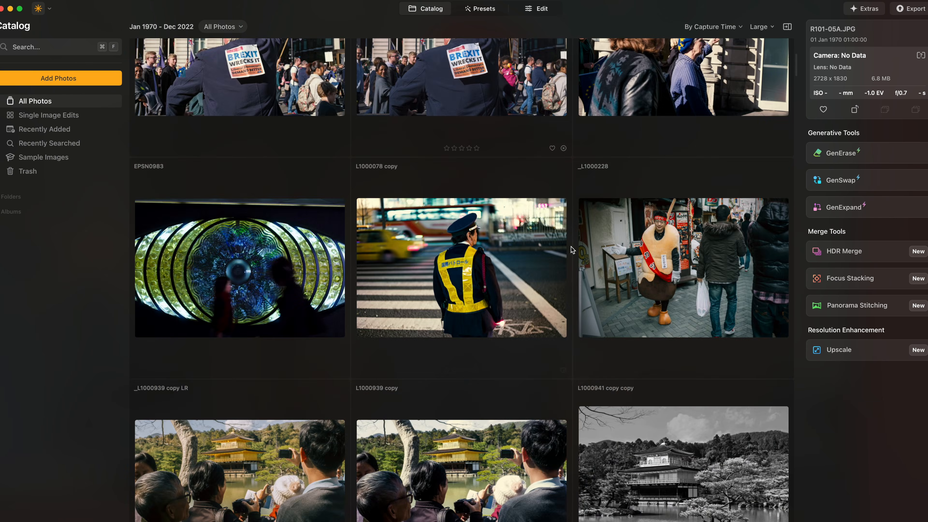
scroll(572, 248, "down", 7)
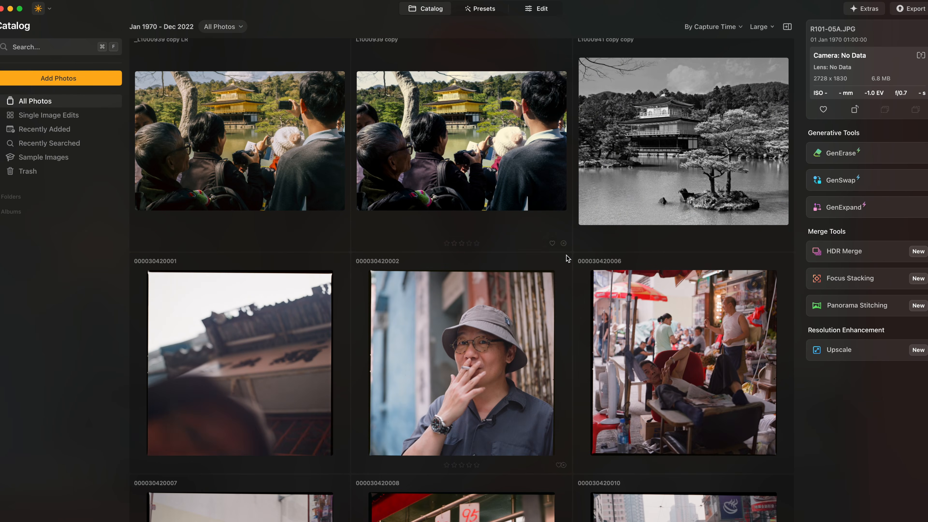
scroll(567, 259, "down", 2)
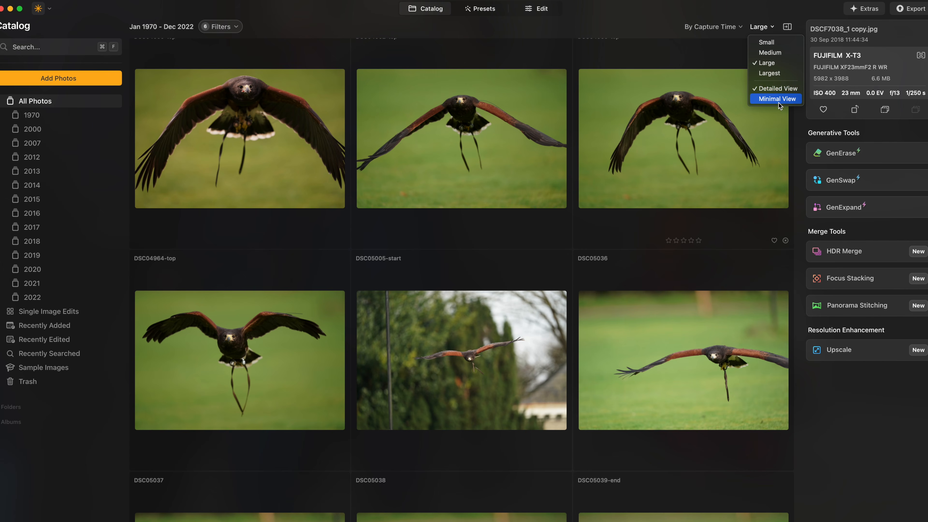
left_click(779, 104)
scroll(715, 176, "down", 5)
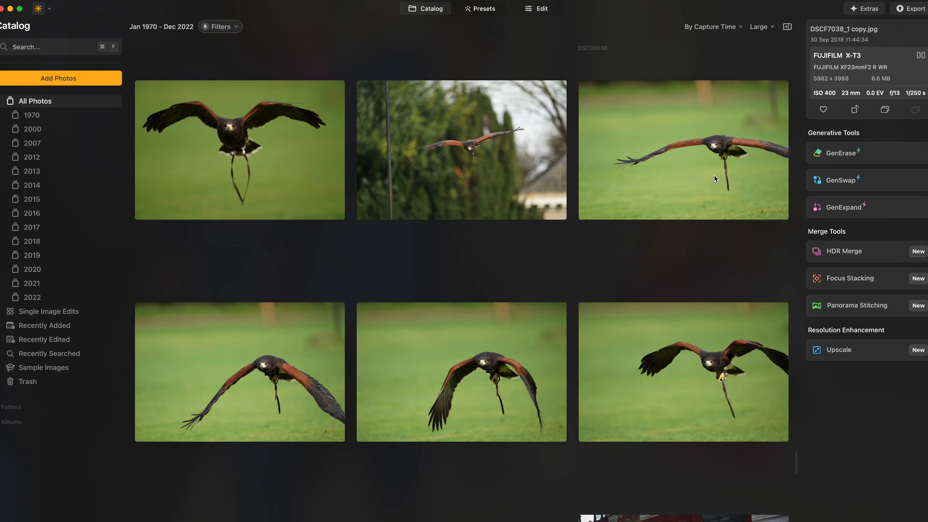
Switch the catalog thumbnail display back to Detailed View.
scroll(715, 176, "down", 10)
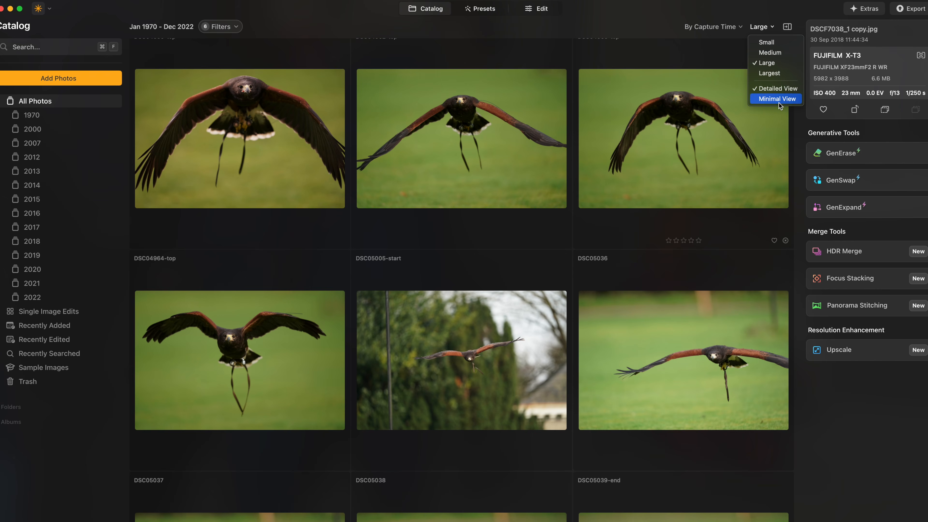
left_click(779, 103)
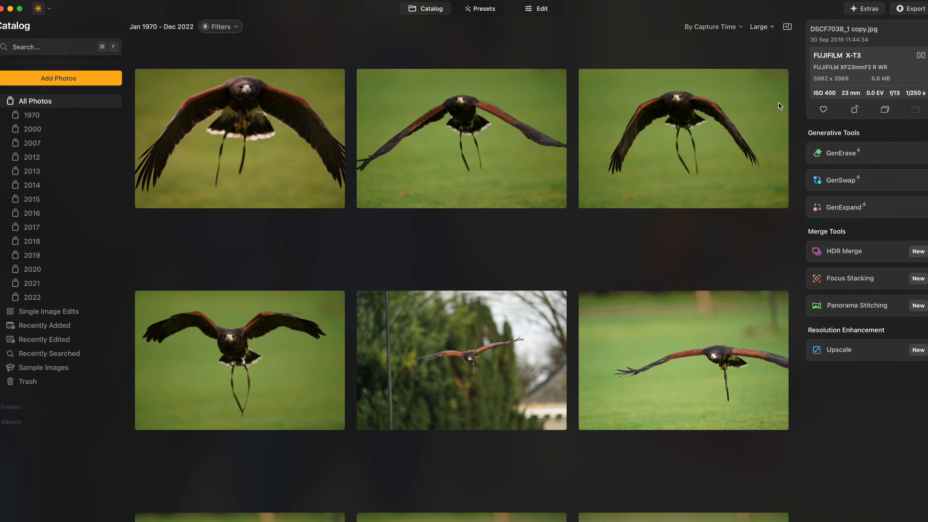
scroll(720, 167, "down", 10)
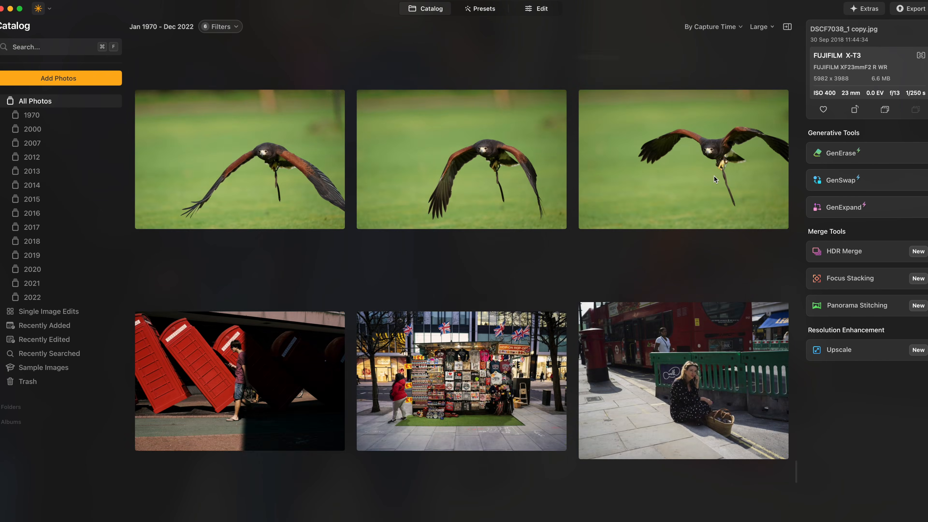
left_click(773, 29)
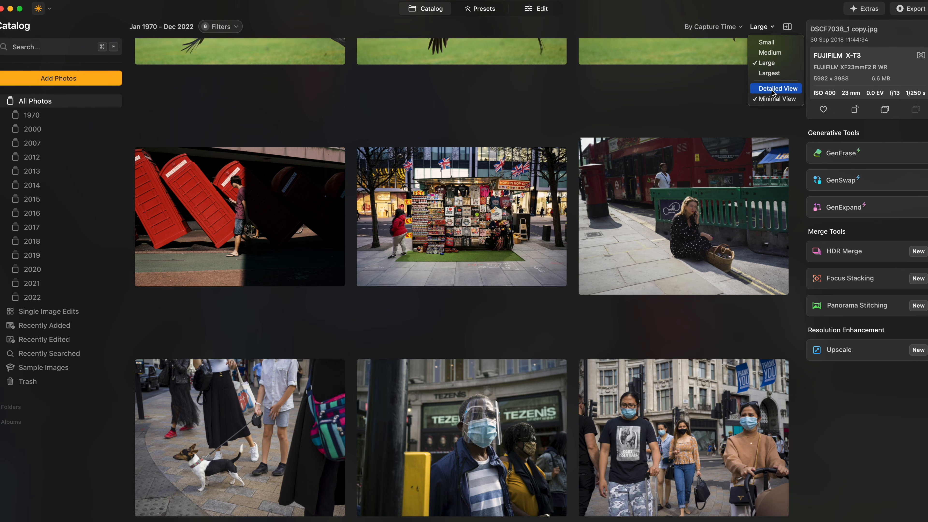
left_click(775, 89)
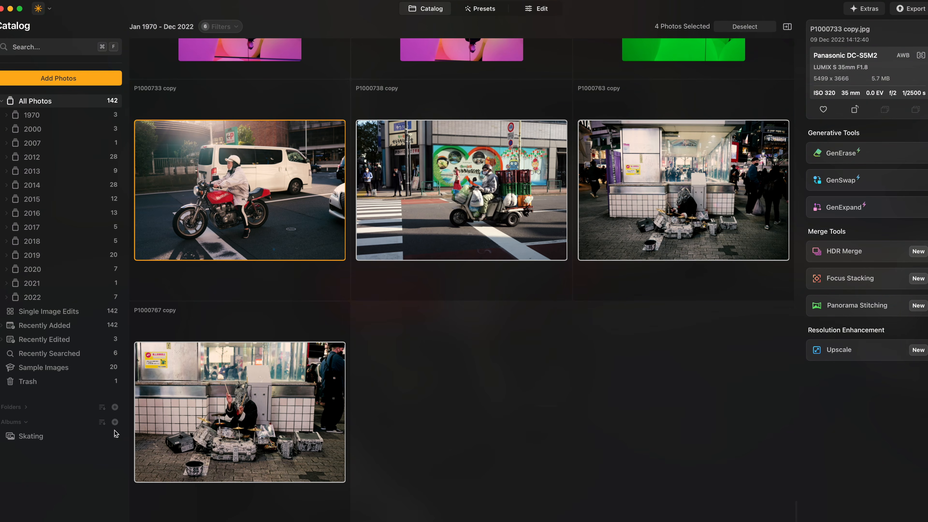
Create a new album named Tokyo from the four selected photos.
left_click(115, 422)
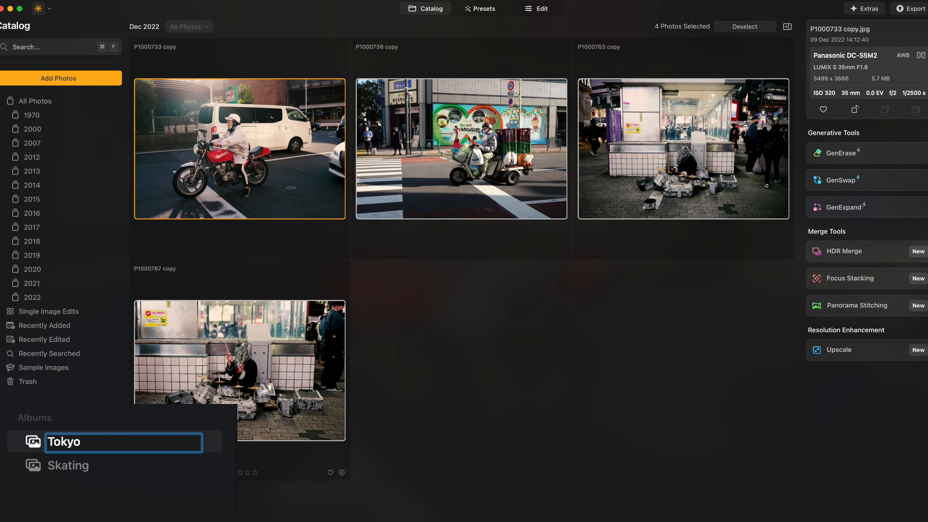
key("Return")
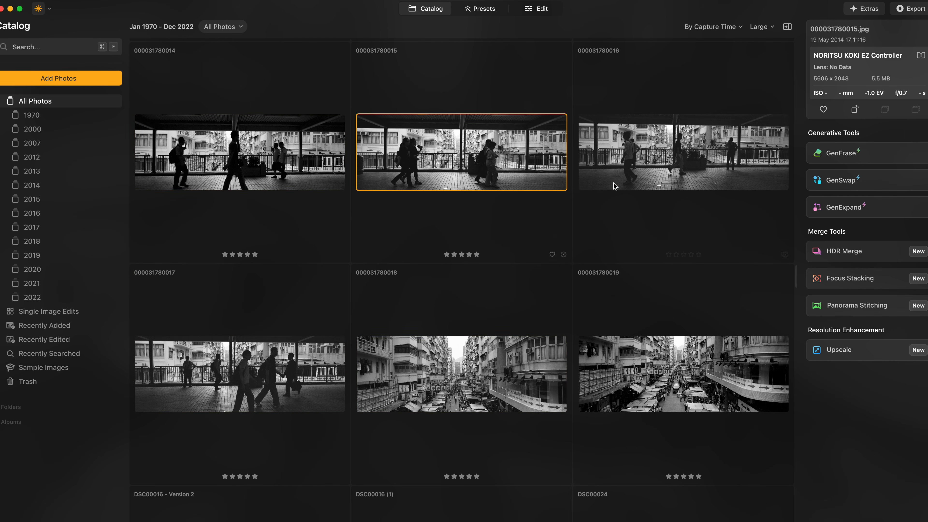
Filter the catalog to show only five-star rated photos.
left_click(615, 187)
scroll(591, 301, "down", 5)
scroll(586, 300, "up", 10)
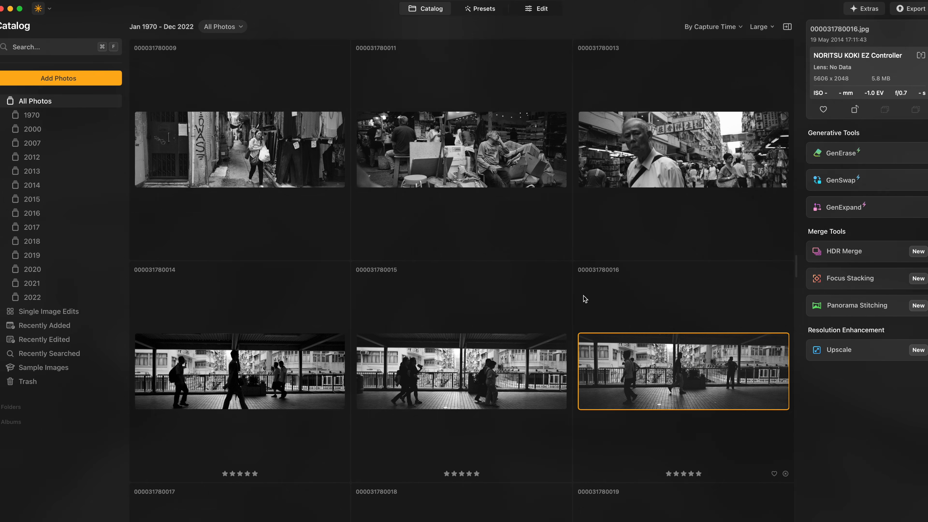
left_click(231, 29)
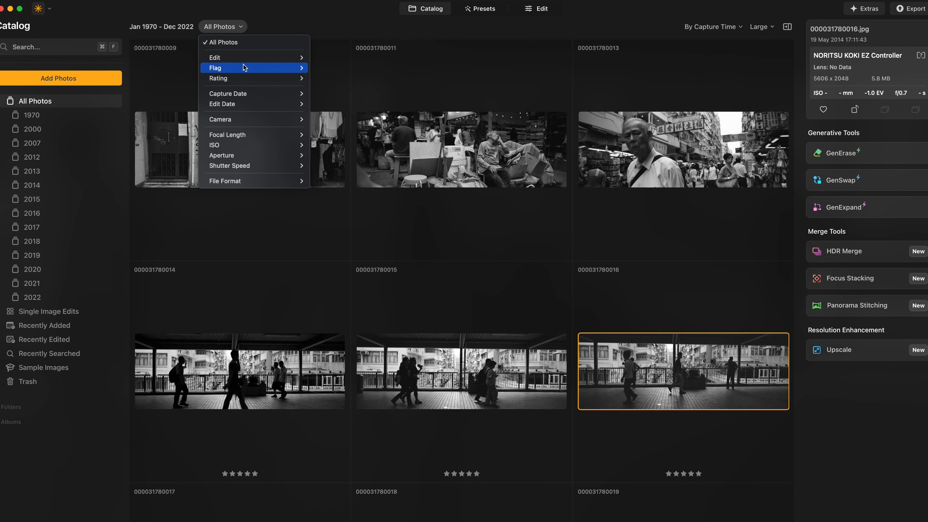
mouse_move(243, 78)
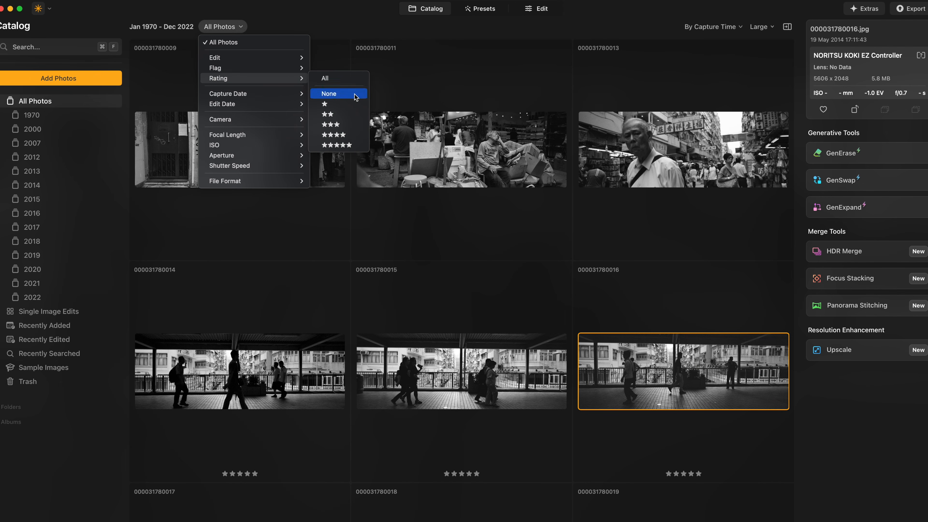
left_click(353, 147)
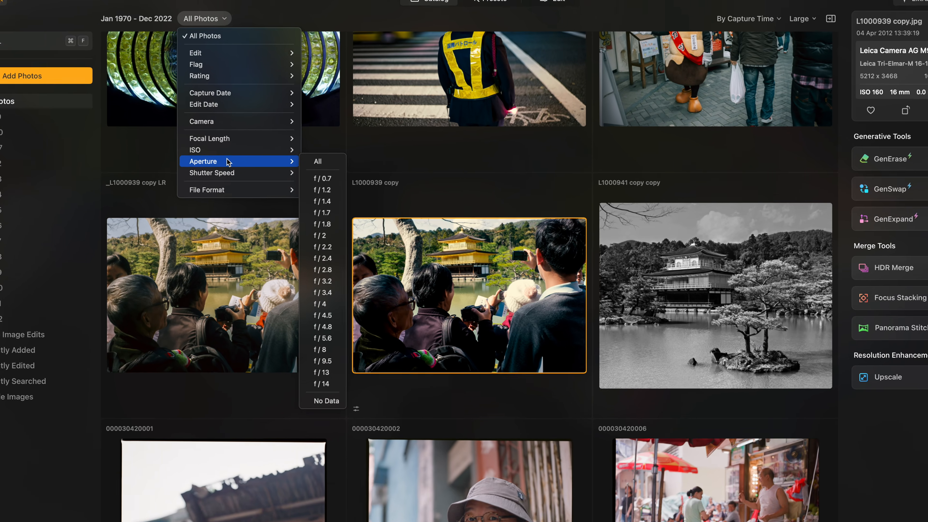
Filter the catalog by the LEICA M (Typ 240) camera.
mouse_move(232, 121)
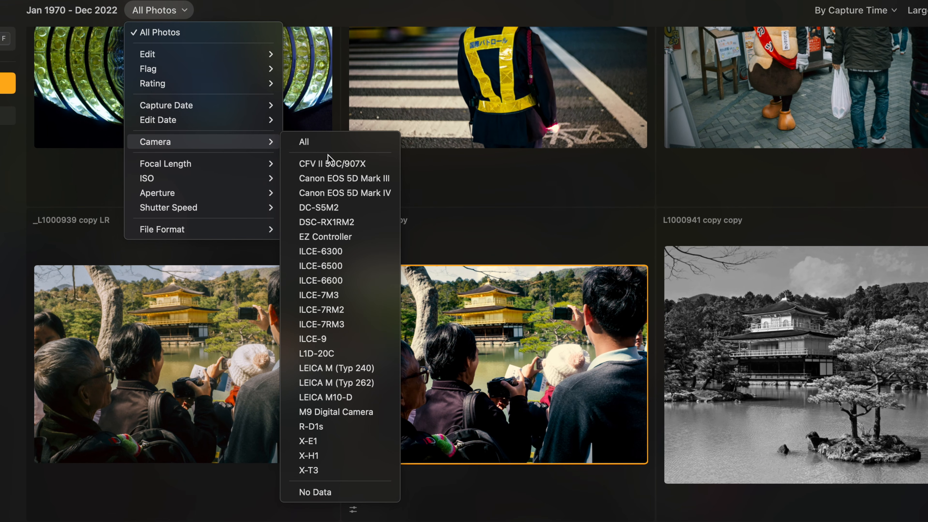
left_click(369, 373)
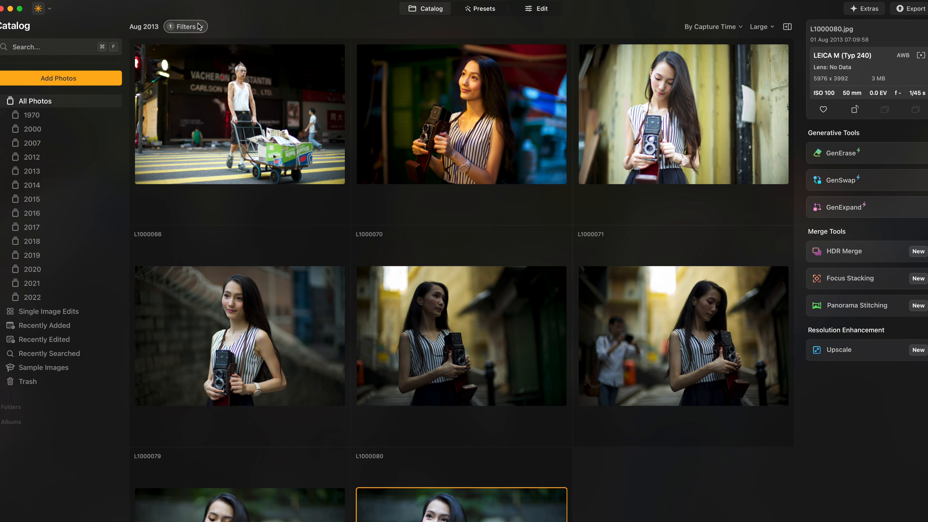
Review the focal length and aperture filter options in the photo filter list.
left_click(199, 27)
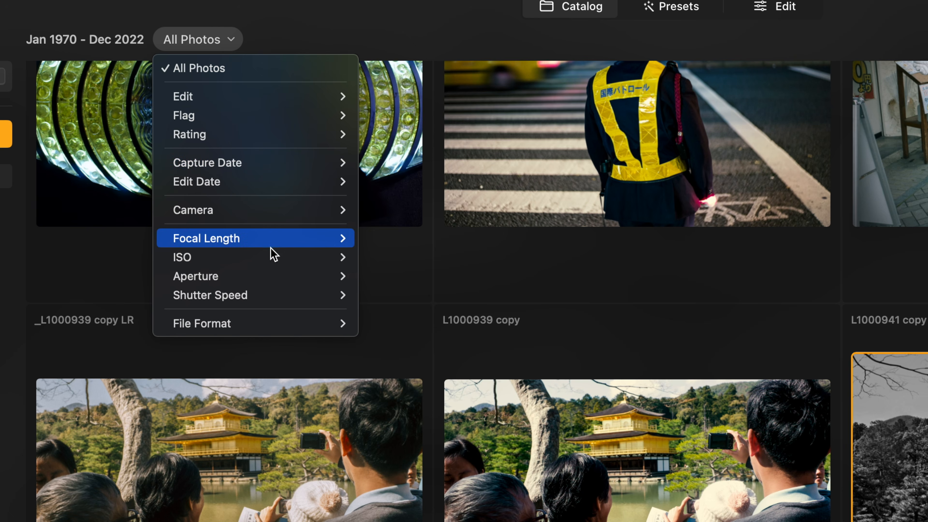
mouse_move(308, 246)
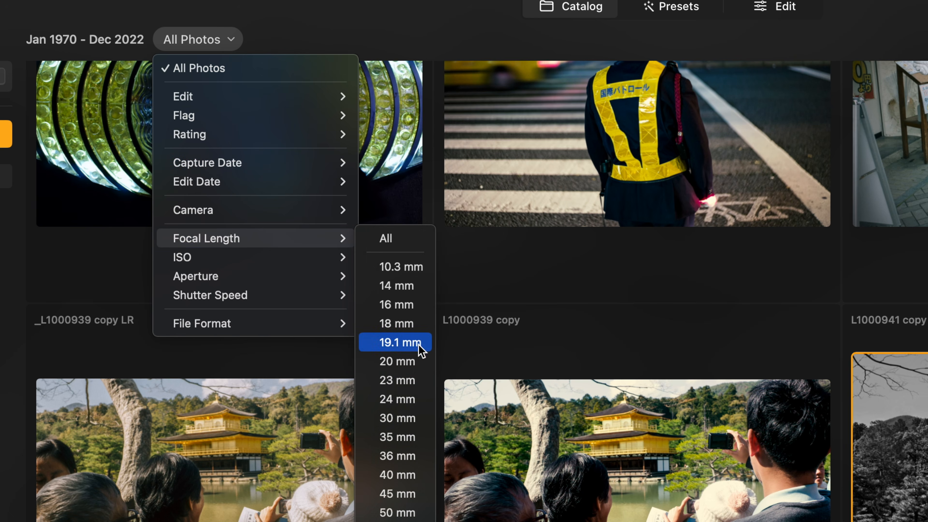
mouse_move(207, 231)
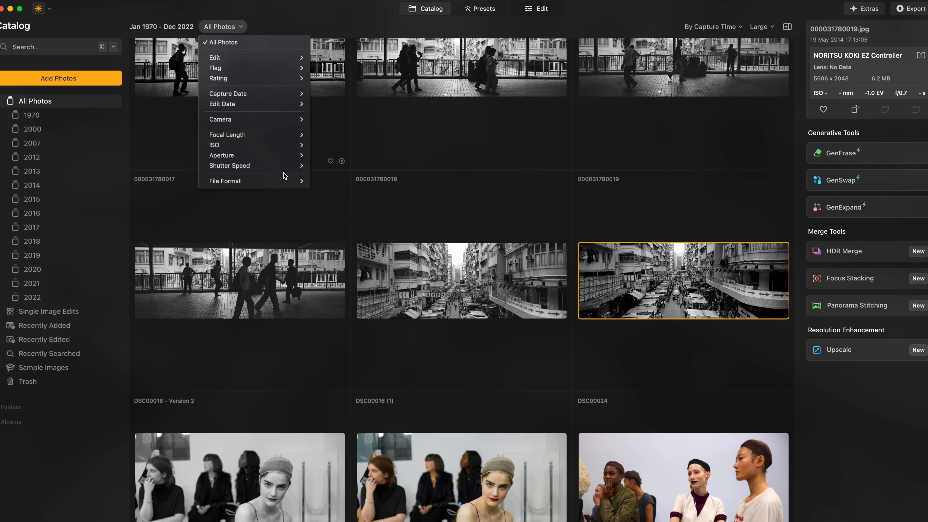
mouse_move(279, 171)
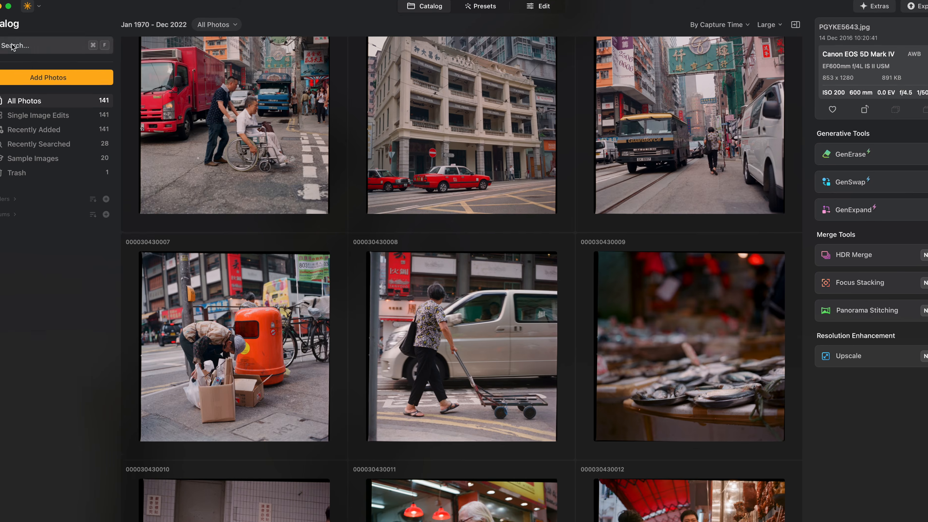
Search the catalog for images with bird.
left_click(13, 46)
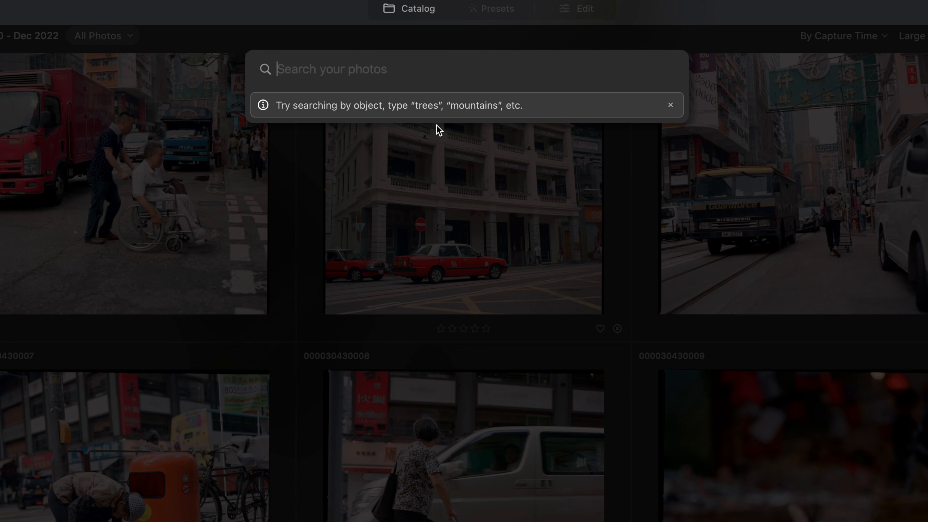
type("bird")
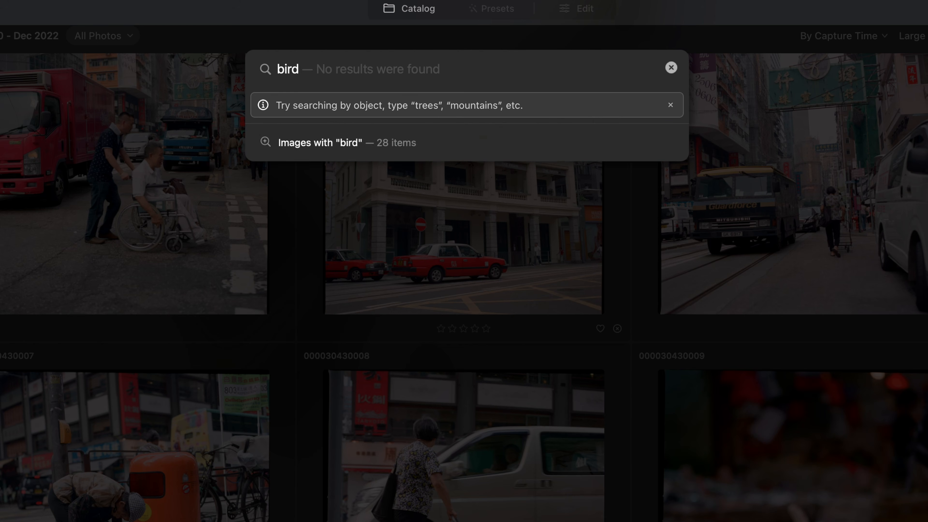
left_click(399, 154)
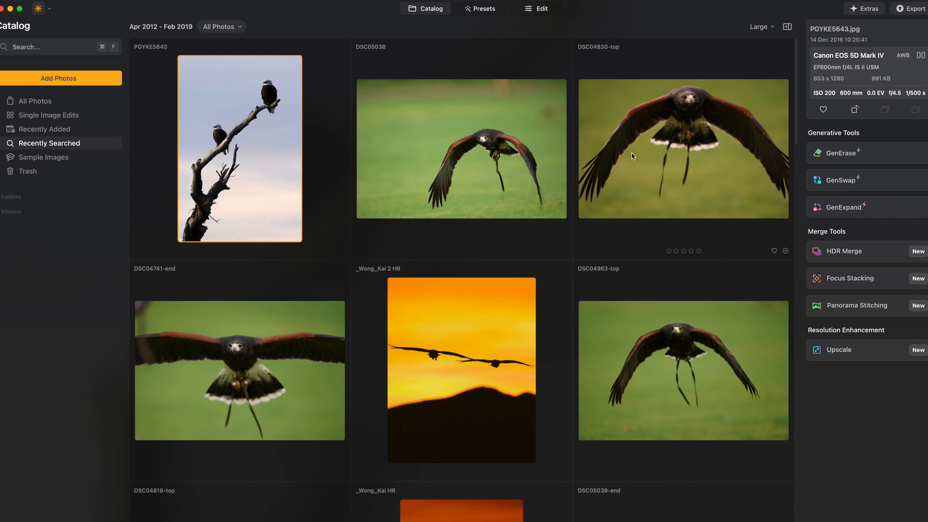
Scroll through the bird search results.
scroll(645, 187, "down", 3)
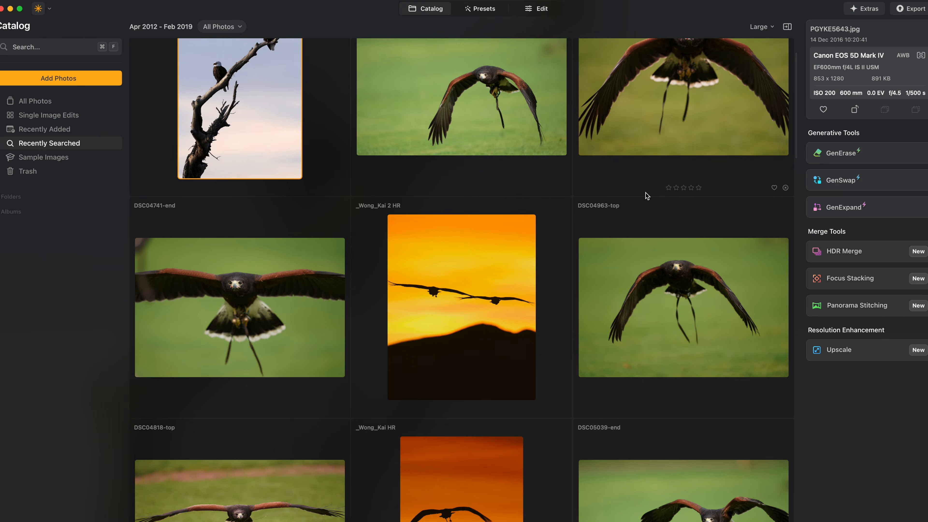
scroll(647, 196, "down", 10)
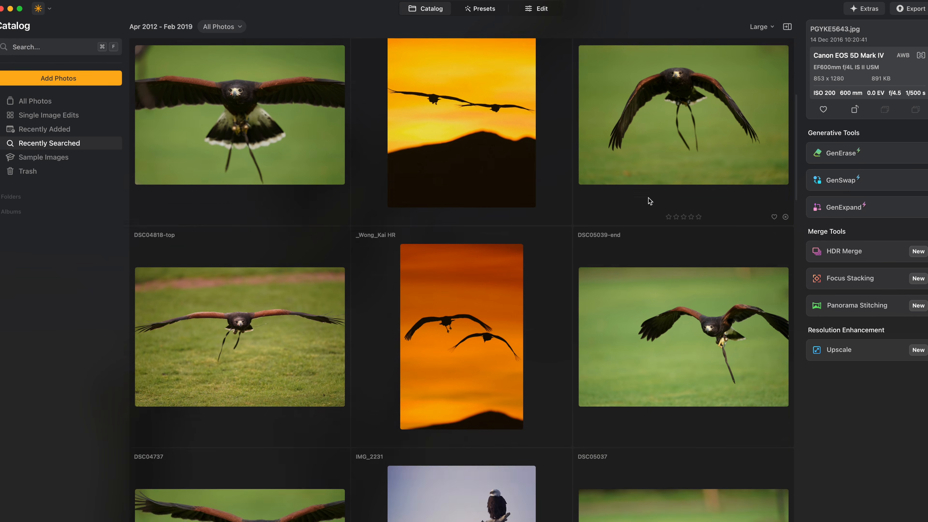
scroll(650, 202, "down", 6)
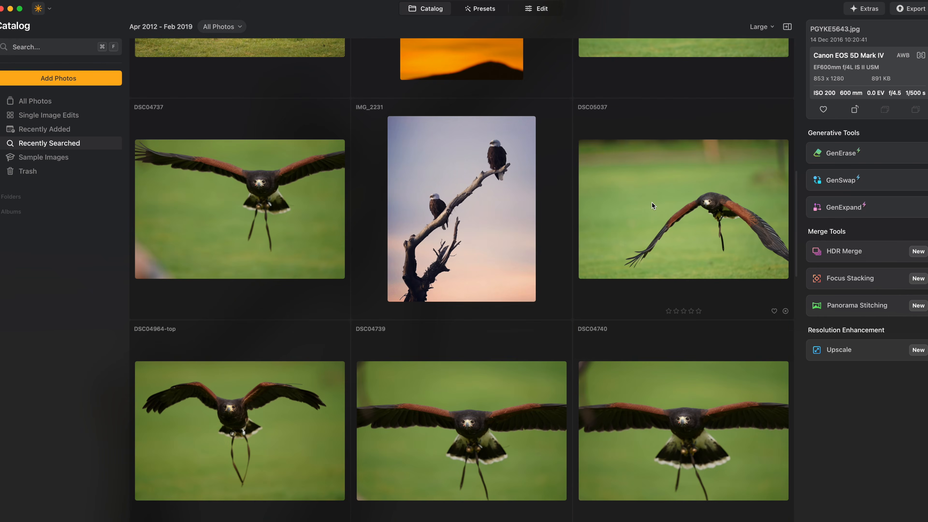
scroll(652, 204, "down", 7)
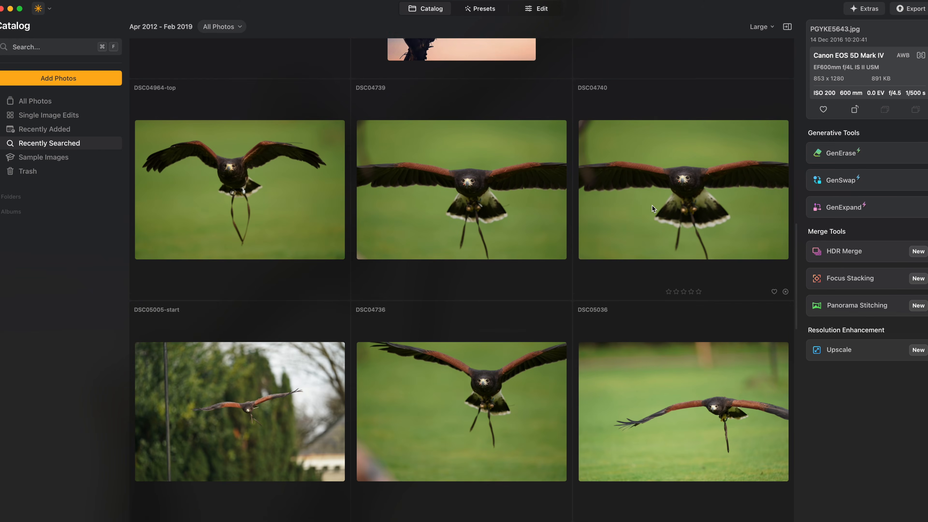
scroll(652, 206, "down", 7)
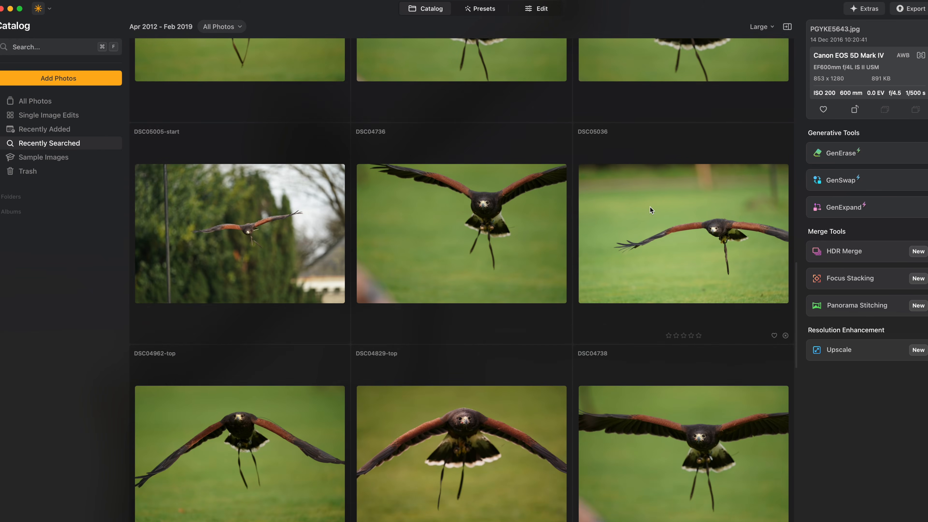
scroll(652, 208, "down", 6)
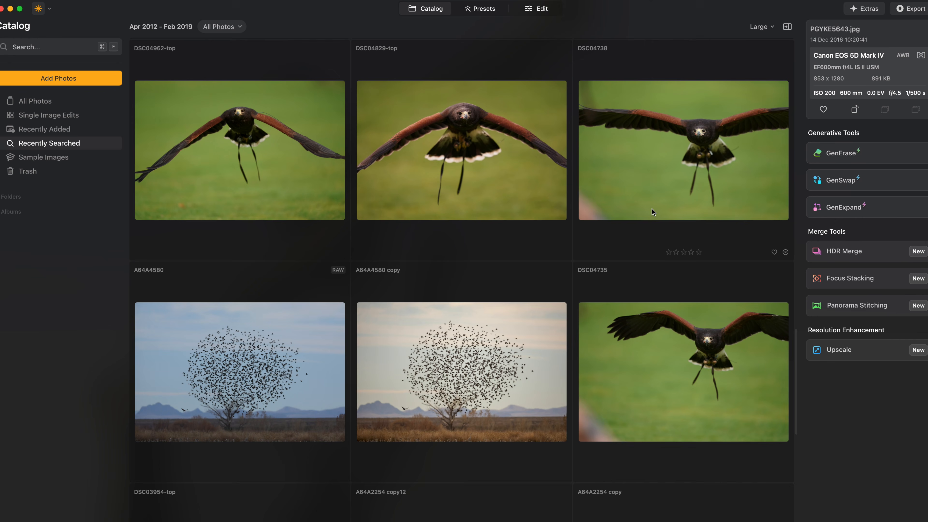
scroll(652, 209, "down", 6)
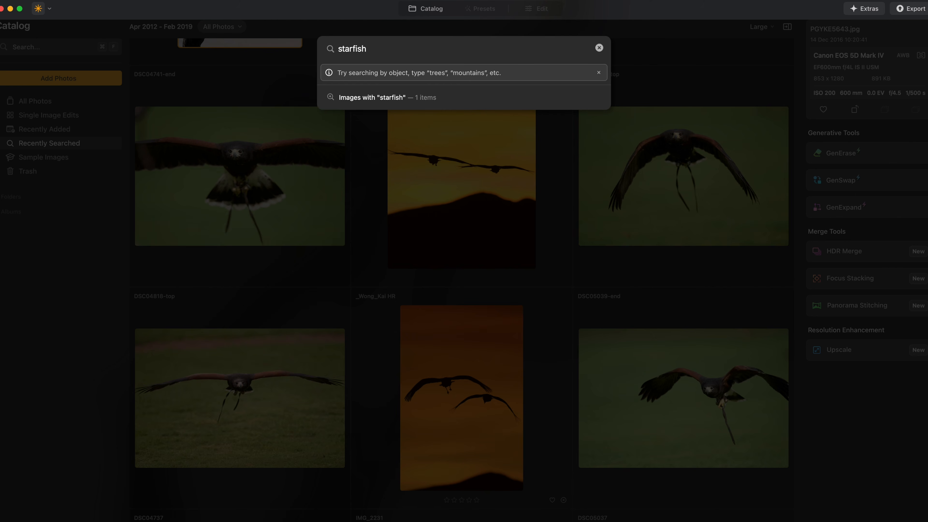
Show the images with starfish and open the matching photo.
left_click(477, 103)
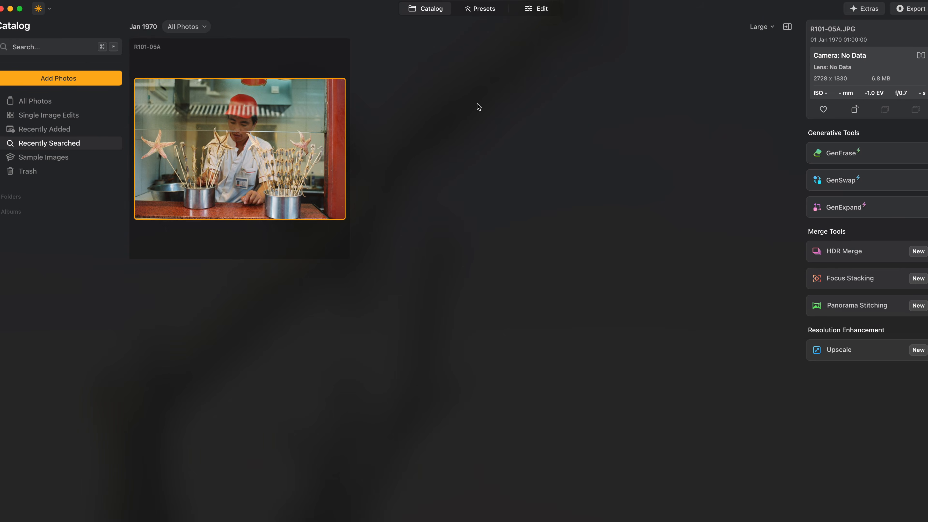
double_click(315, 145)
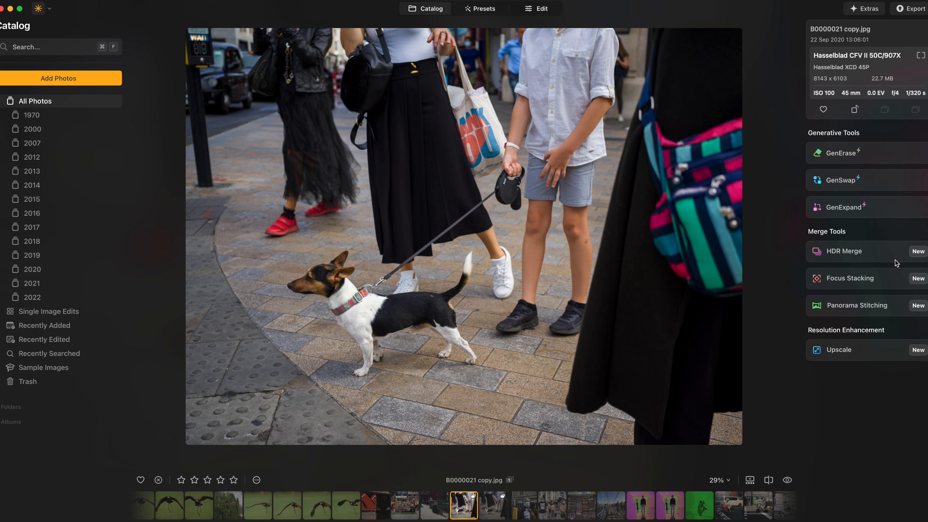
Switch the open photo to Edit and scroll through the editing tools list.
key("e")
scroll(890, 265, "down", 4)
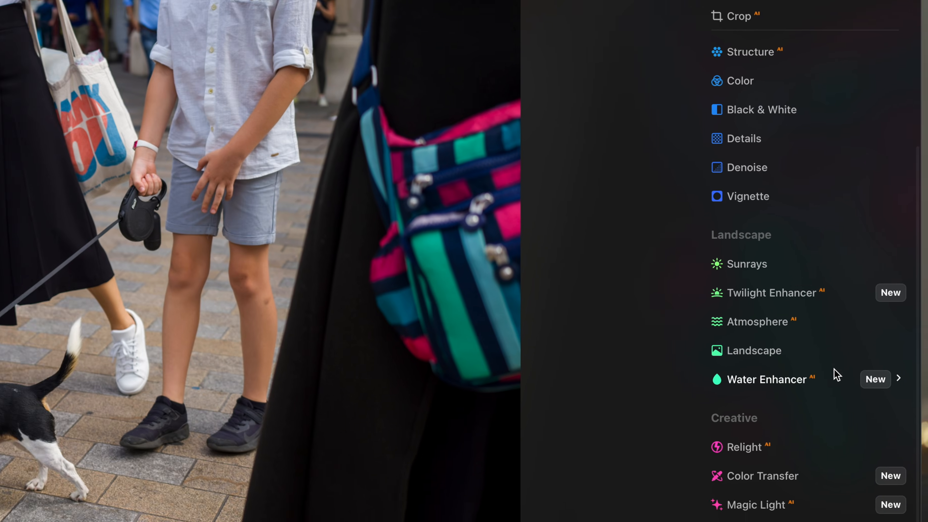
scroll(812, 333, "down", 2)
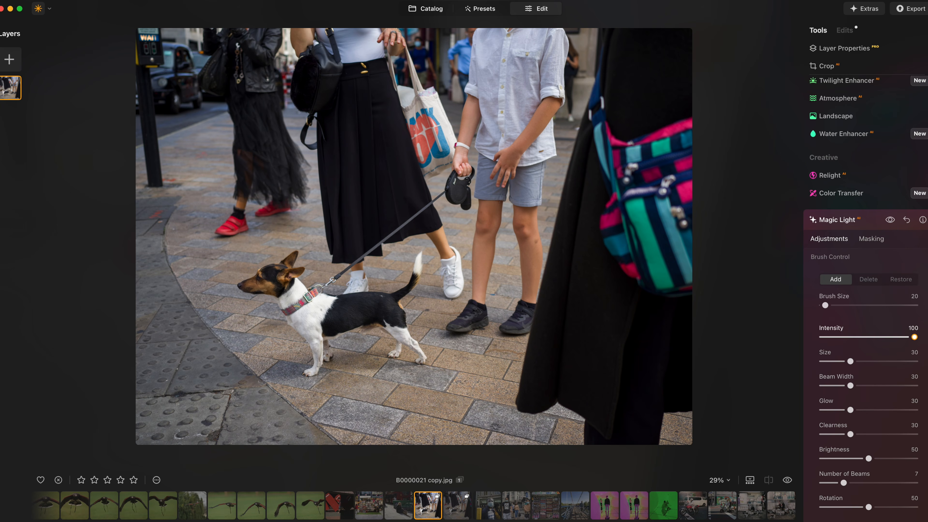
Lower the Magic Light intensity on the dog photo.
left_click_drag(914, 337, 877, 337)
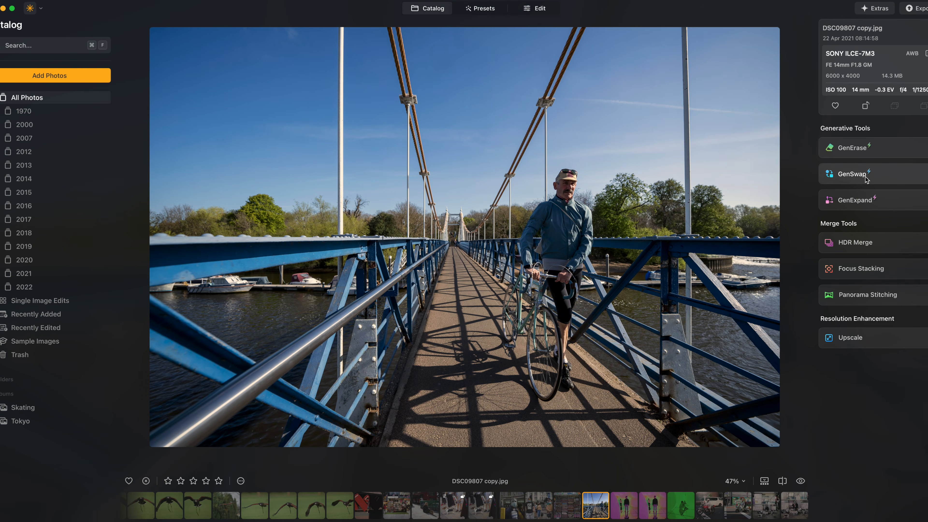
Use GenSwap on the cyclist's head to generate a princess tiara.
left_click(852, 174)
left_click_drag(576, 183, 580, 184)
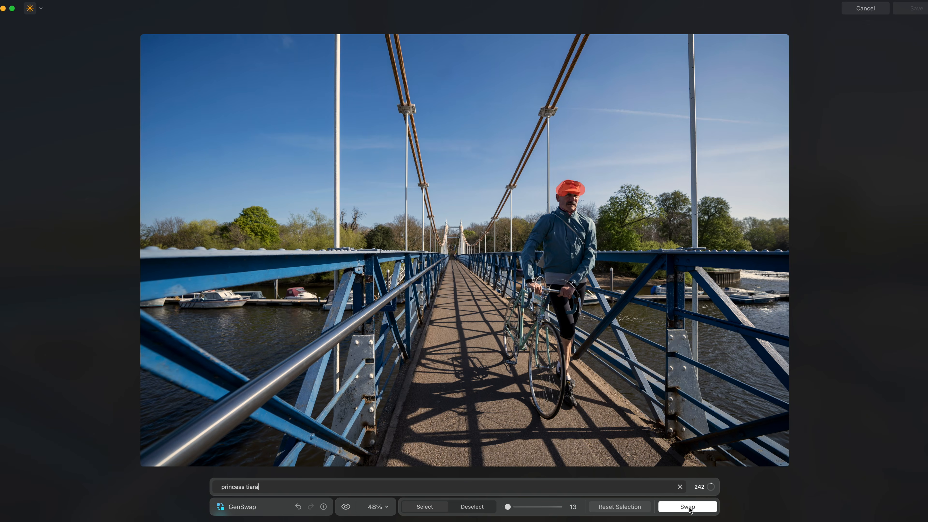
left_click(687, 507)
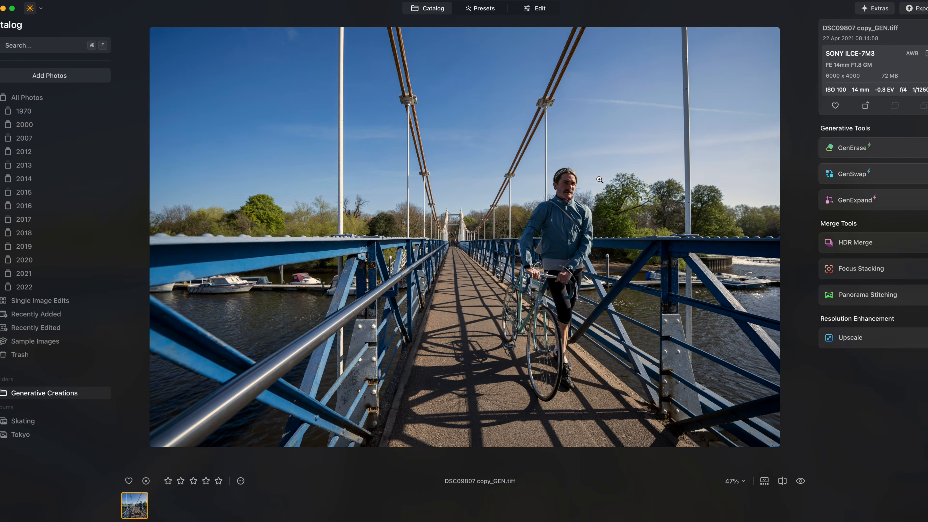
Erase the distant figure on the bridge with GenErase.
left_click(581, 176)
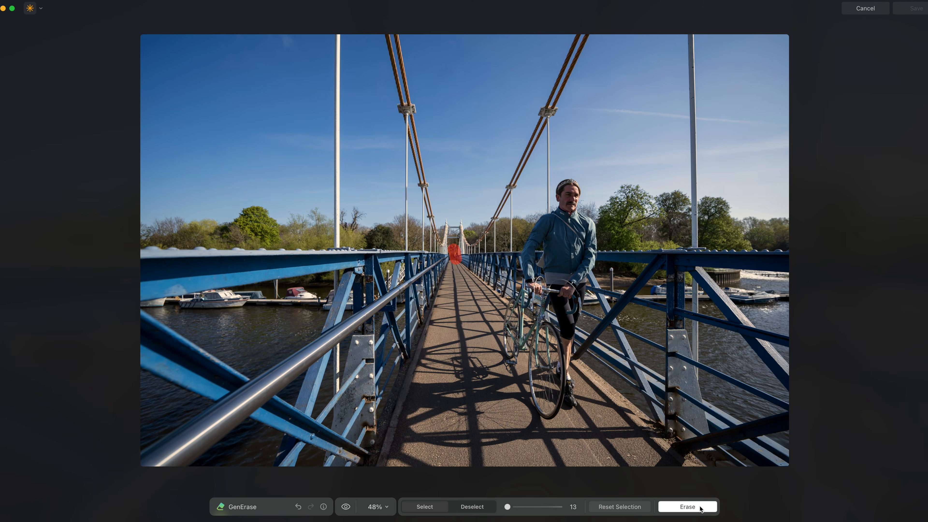
left_click(701, 508)
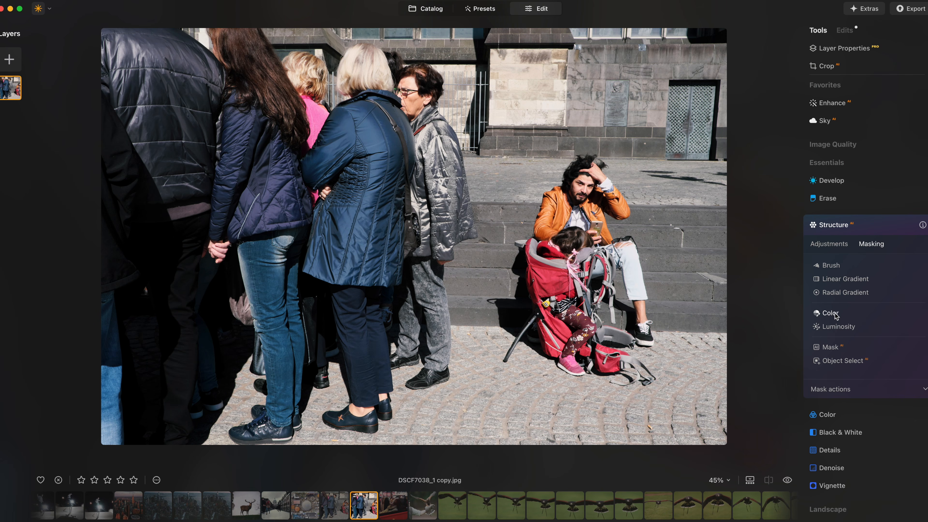
Add a Color mask to Structure by sampling the pink top, and set the mask range to 100.
left_click(837, 314)
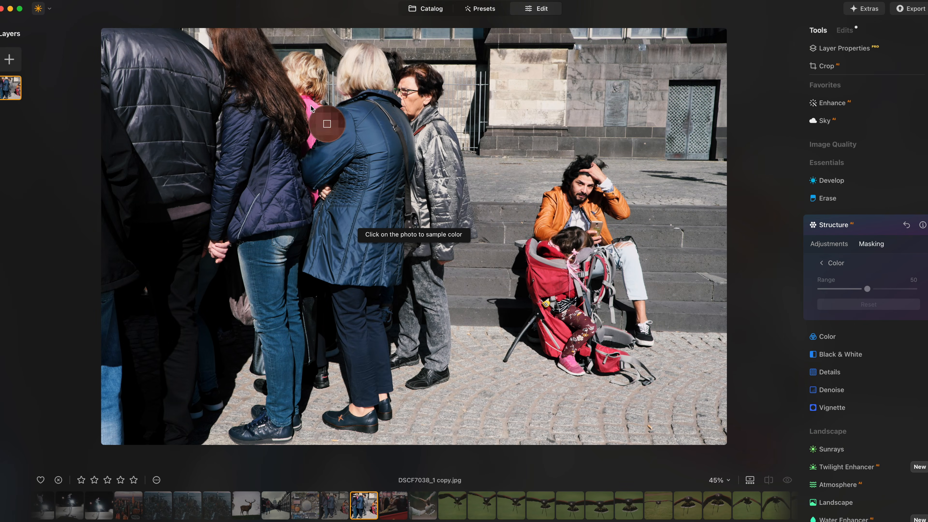
left_click(311, 106)
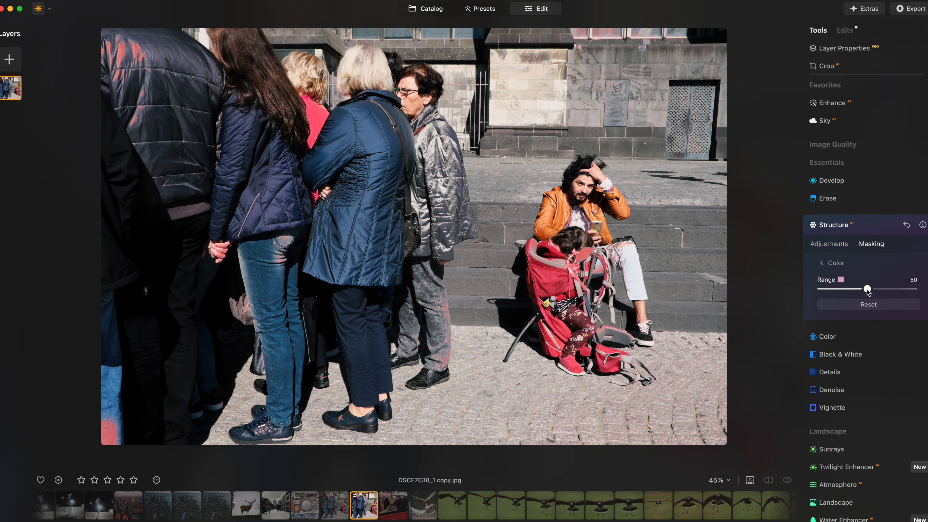
left_click_drag(868, 291, 913, 289)
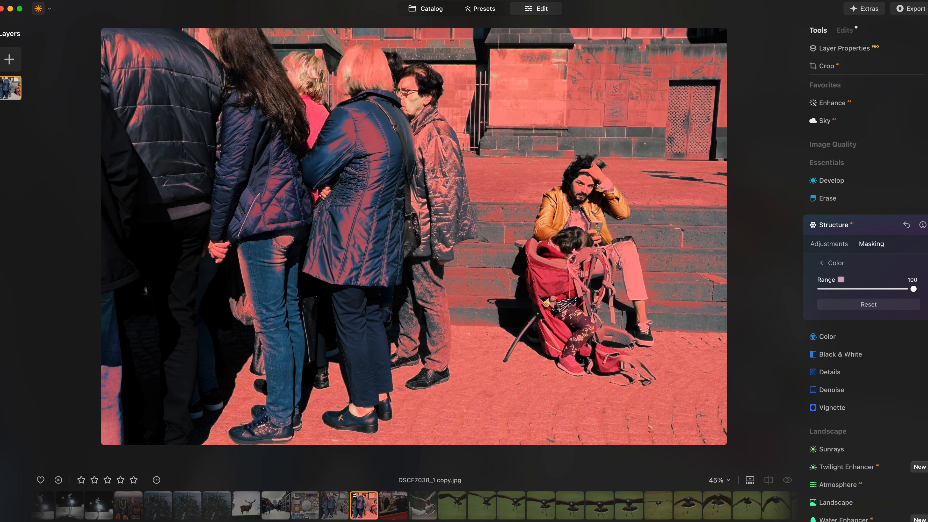
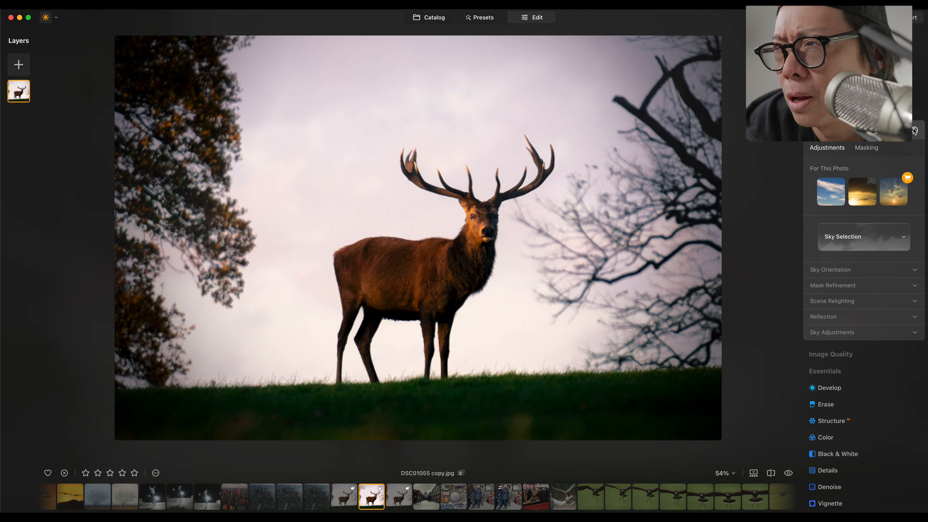
Open Enhance on the stag photo and raise Accent to about 6 and Sky Enhancer to about 66.
left_click(828, 113)
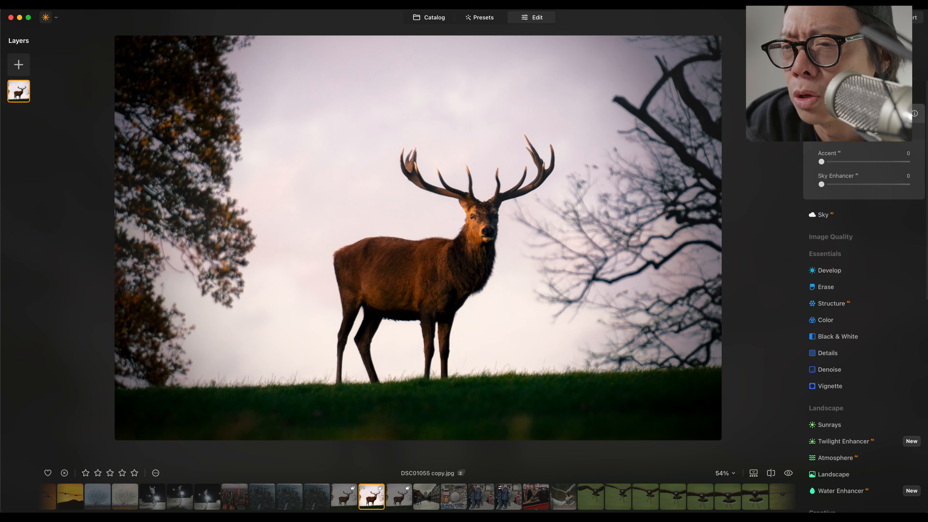
left_click_drag(832, 166, 889, 195)
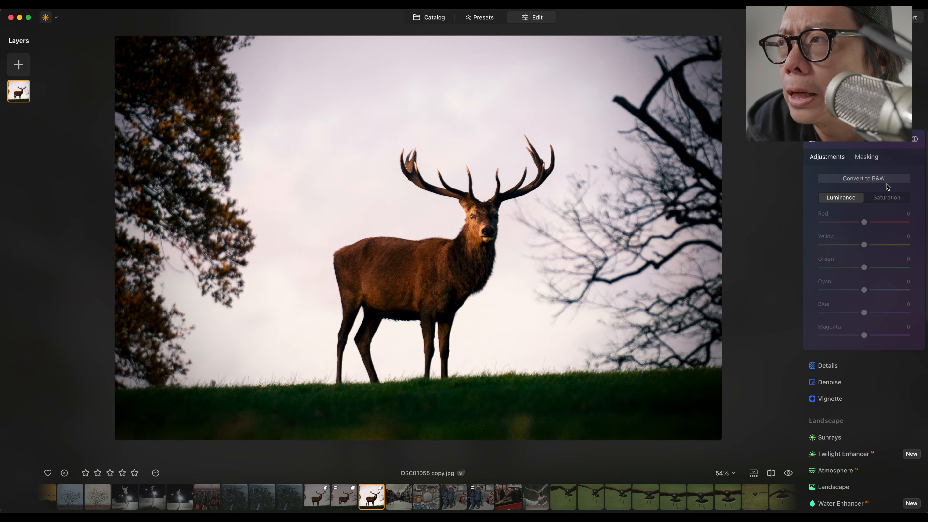
Convert the stag photo to black and white and lower the Red luminance to -33.
left_click(889, 182)
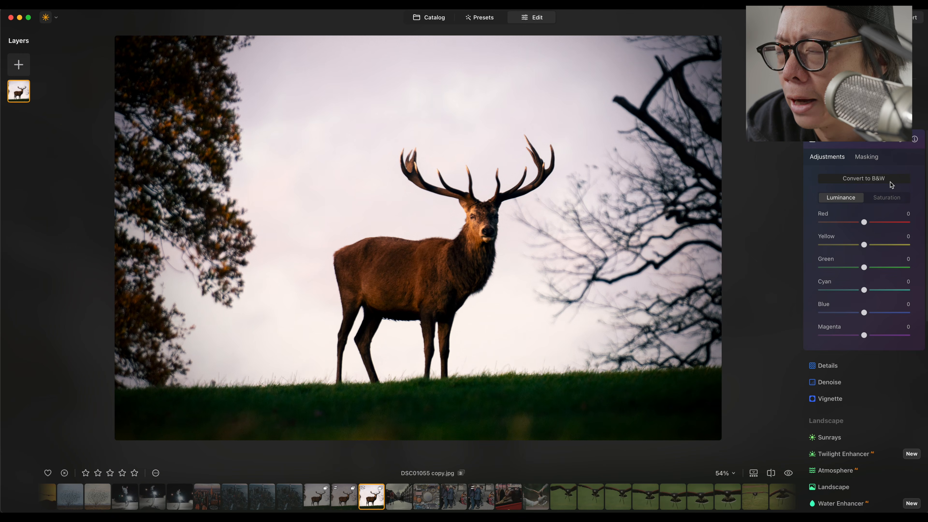
left_click_drag(857, 224, 805, 227)
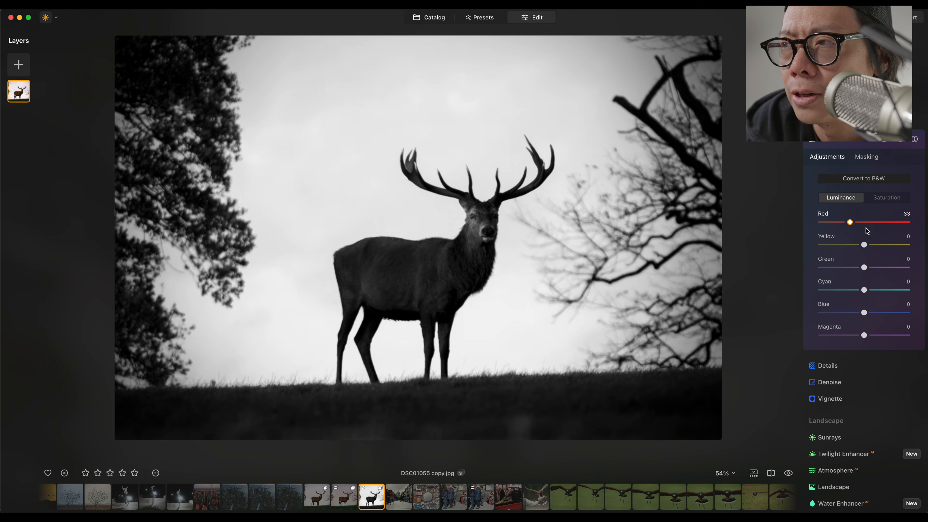
Readjust Enhance on the black-and-white stag, setting Accent to 15 and Sky Enhancer to 71.
left_click_drag(867, 232, 901, 229)
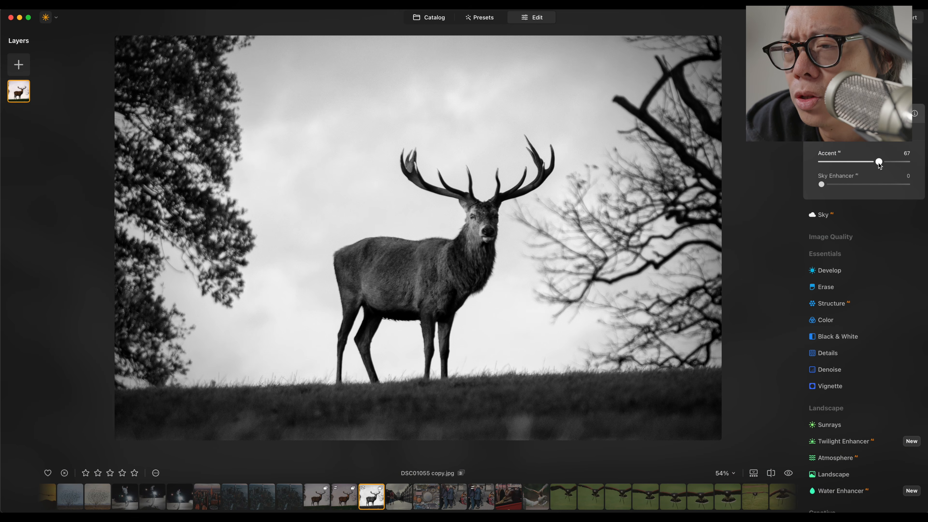
left_click_drag(852, 166, 890, 185)
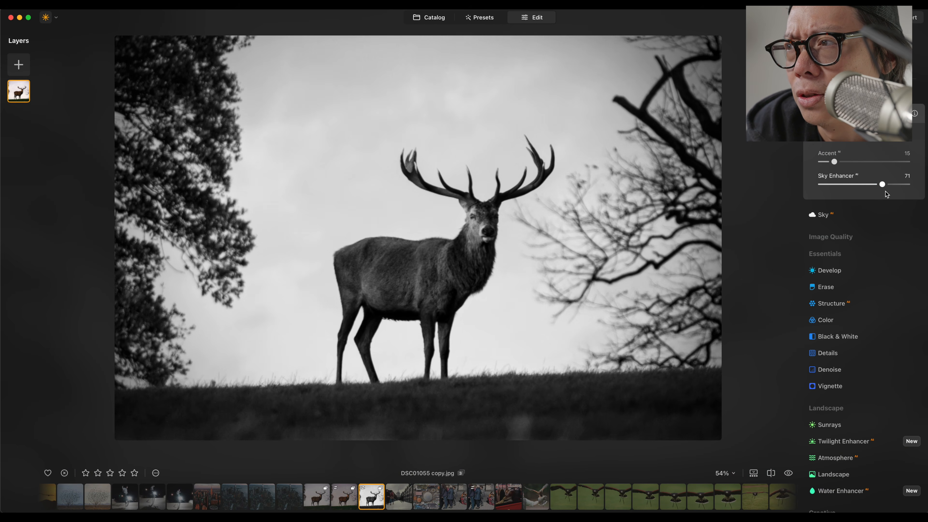
Open Structure and set its Amount to 23.
scroll(877, 227, "down", 3)
left_click(876, 259)
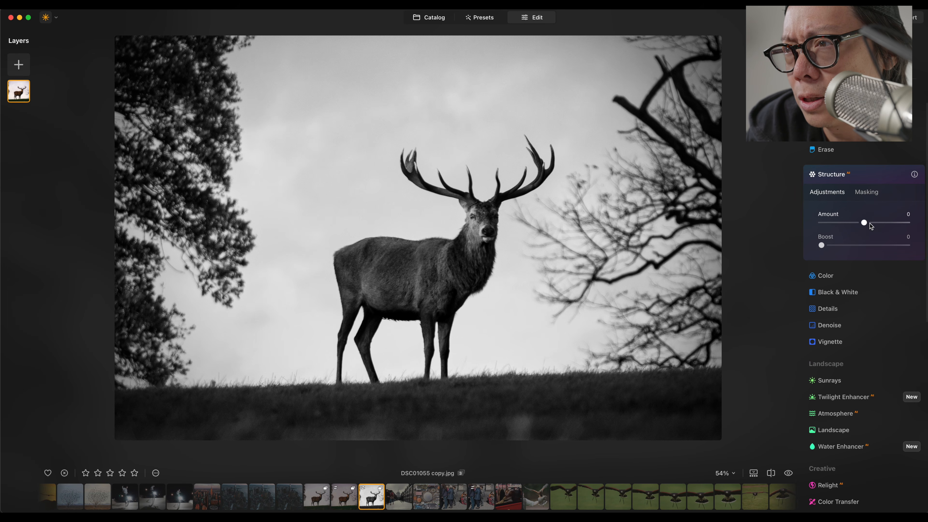
left_click_drag(879, 226, 880, 226)
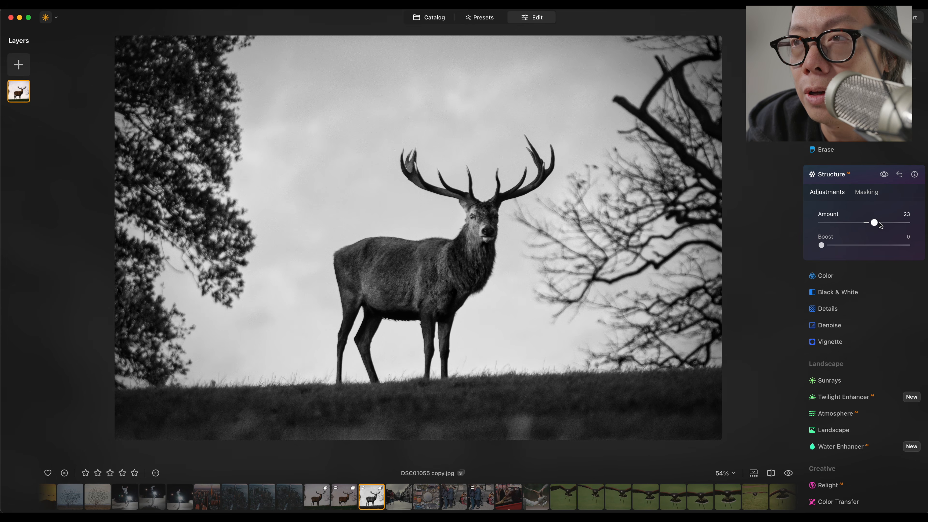
Switch to the catalog view and step back through the previous versions of the stag photo.
key("g")
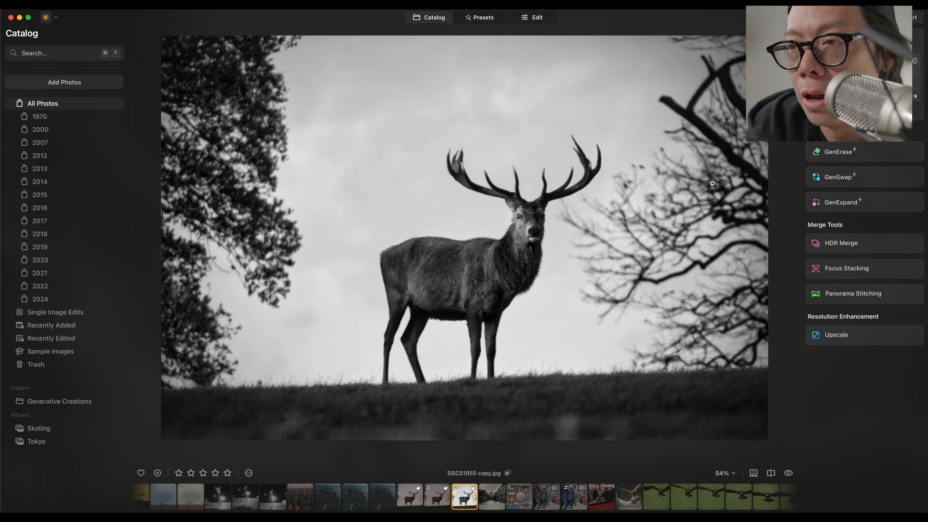
key("Left")
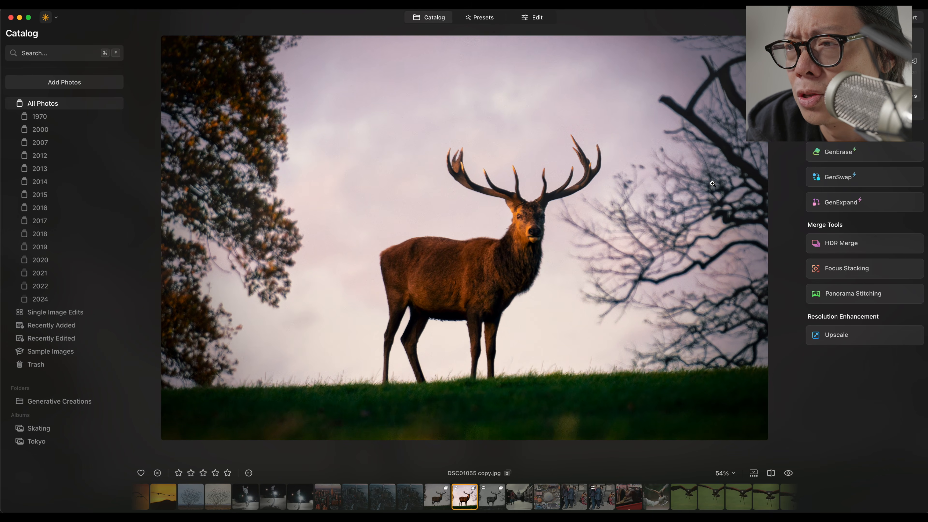
key("Left")
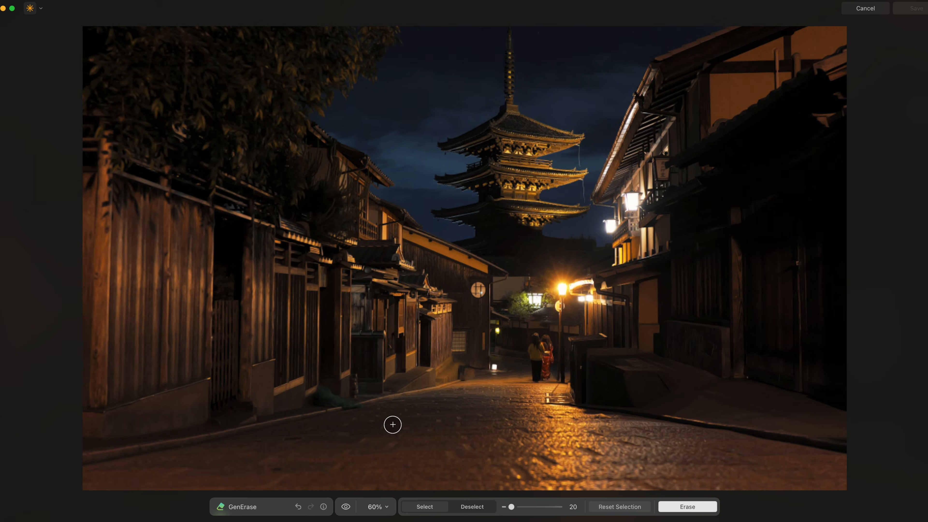
Use GenErase to paint over the person in the yellow top on the Kyoto street, erase them and save.
left_click_drag(360, 408, 315, 407)
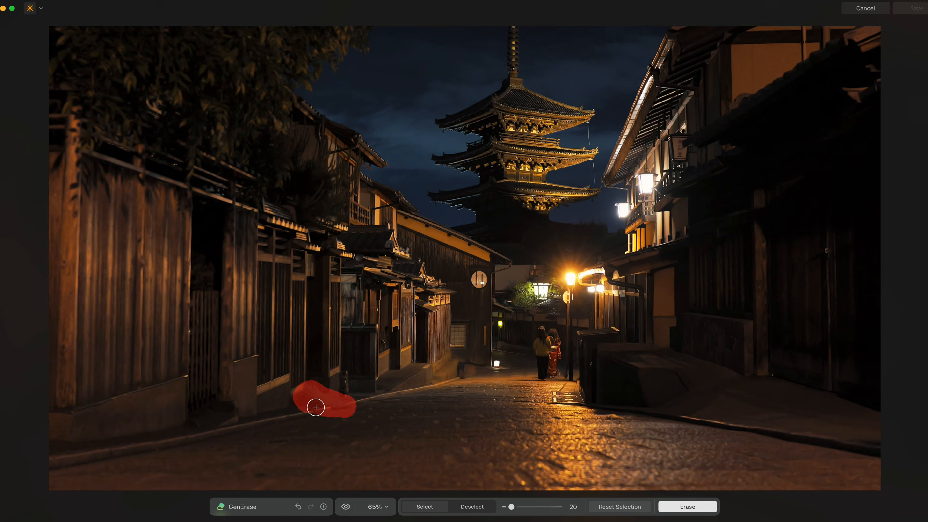
scroll(316, 407, "up", 5)
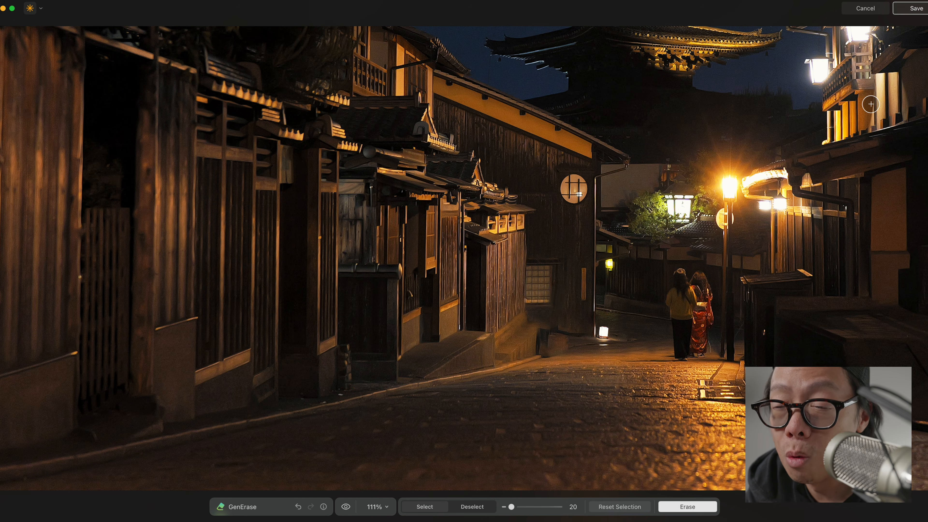
scroll(907, 190, "down", 5)
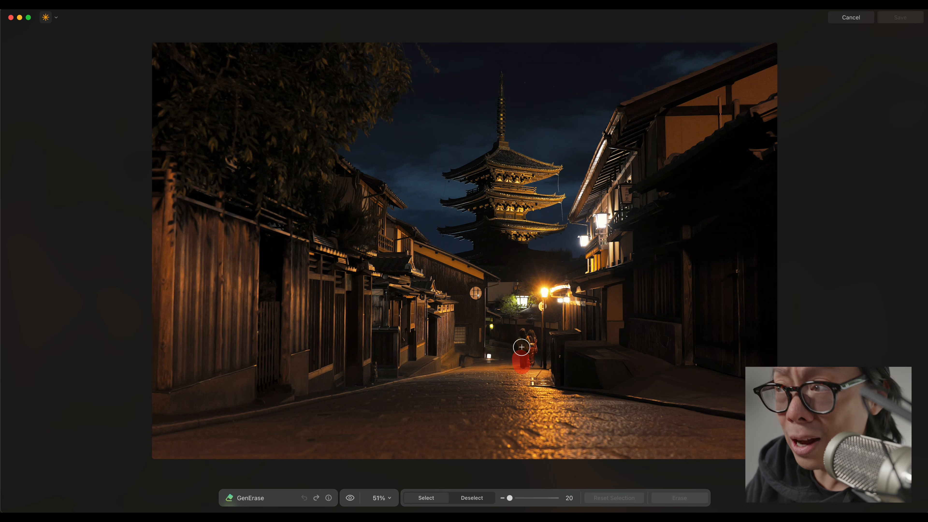
left_click_drag(519, 336, 519, 331)
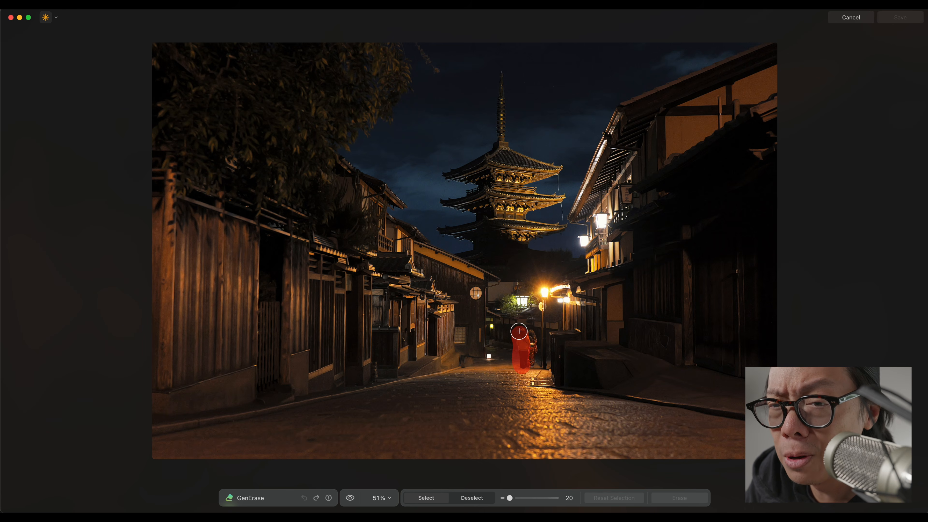
left_click(678, 498)
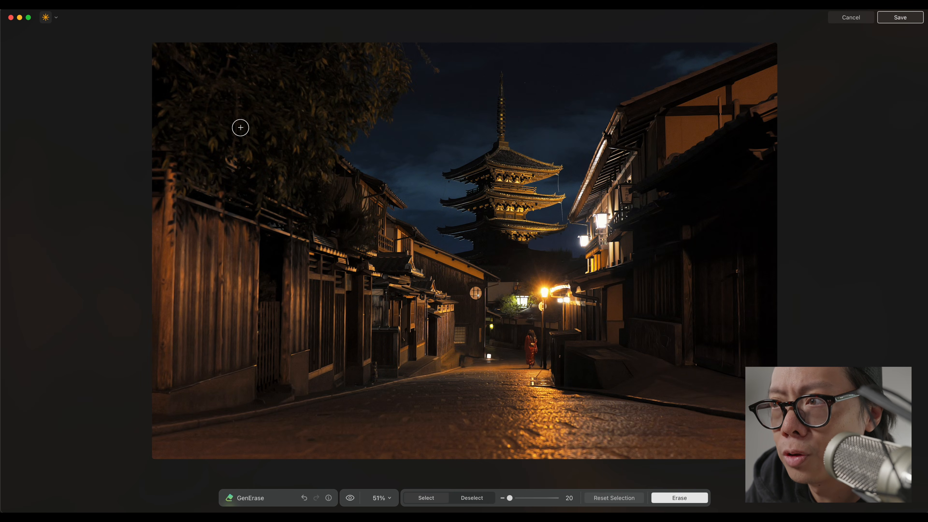
key("Return")
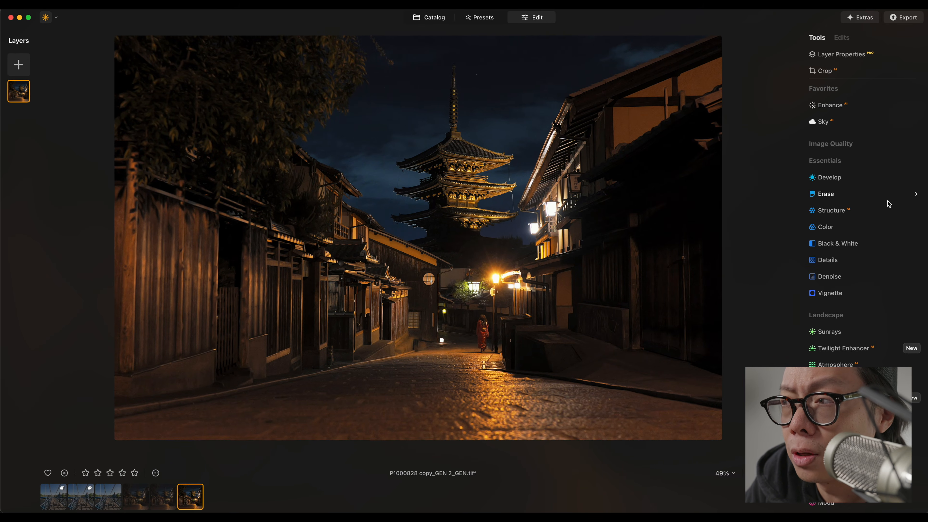
Apply Twilight Enhancer to the street photo with the Blush preset and raise its amount.
scroll(889, 204, "down", 1)
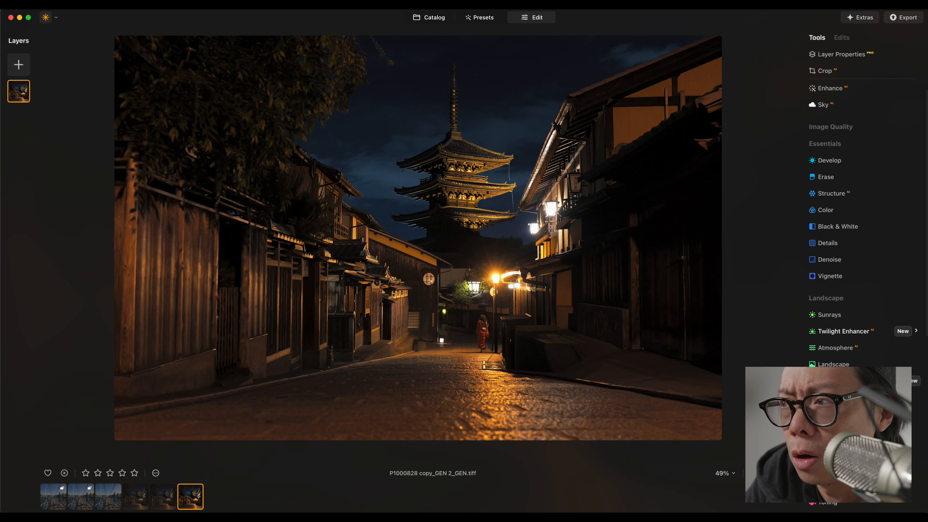
left_click(851, 331)
left_click(856, 329)
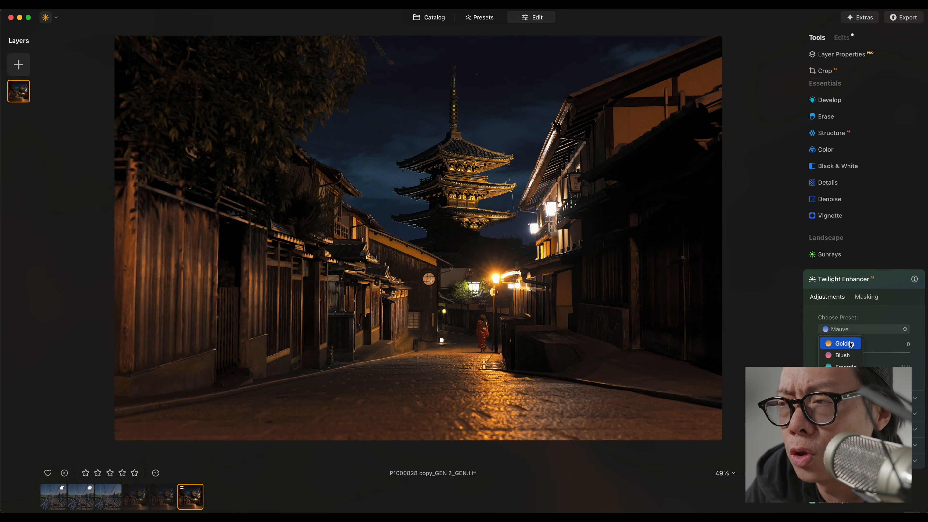
left_click(815, 355)
left_click_drag(816, 354, 836, 359)
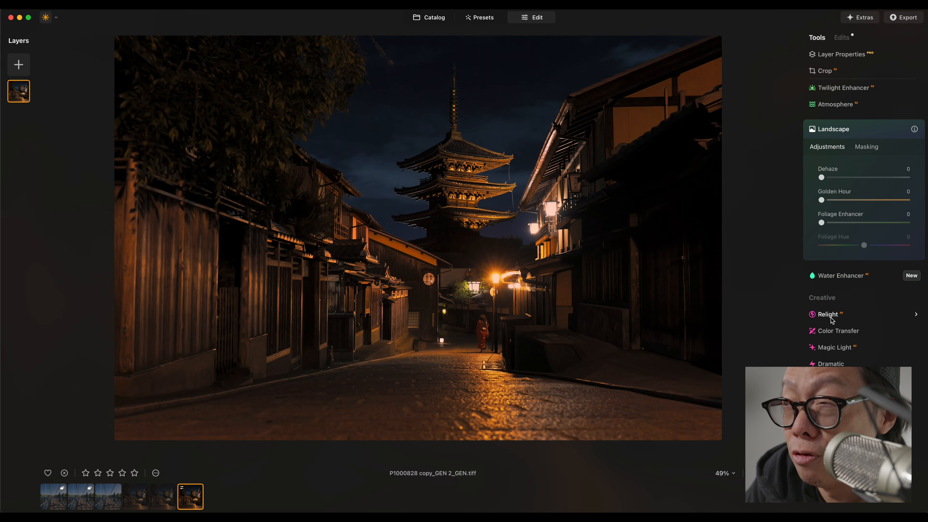
Open Relight and set Brightness Near to 61.
left_click(829, 315)
left_click(906, 234)
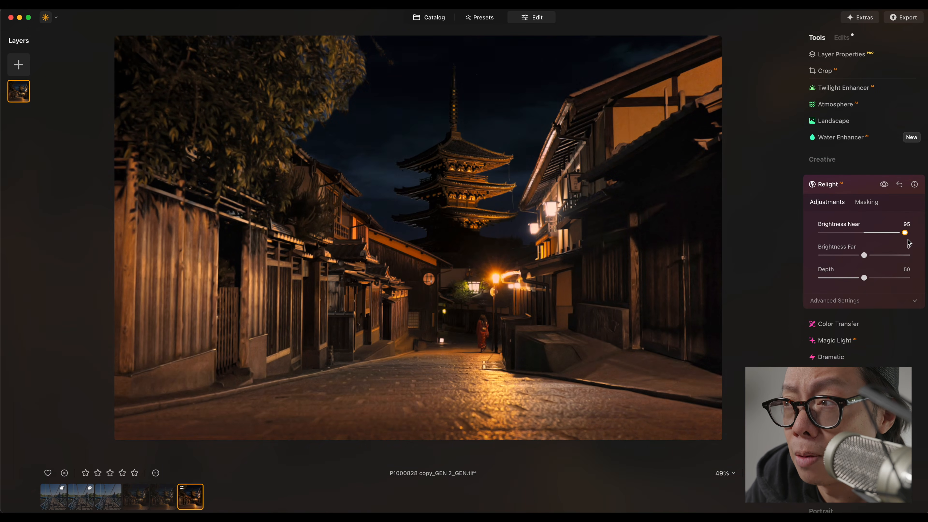
left_click_drag(908, 242, 894, 243)
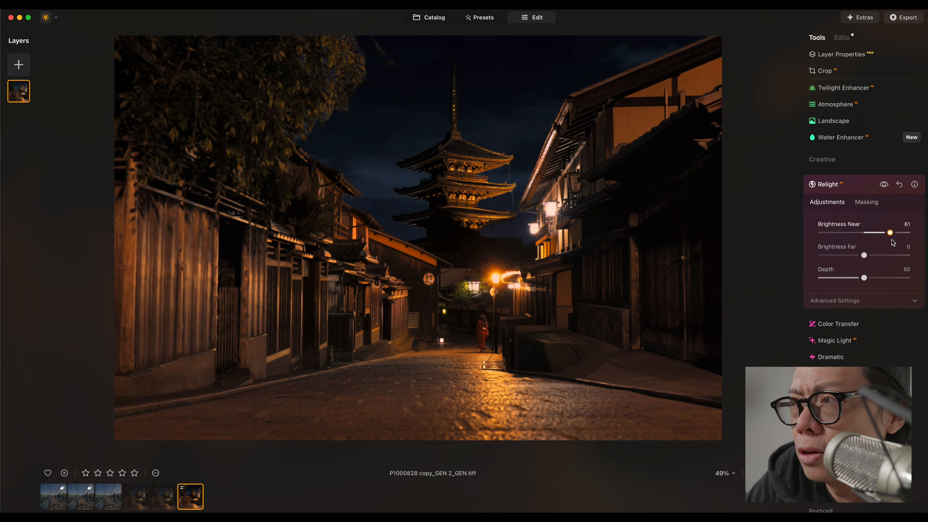
Raise the Dramatic amount to 100 and set it back to 0.
left_click(831, 357)
left_click_drag(822, 139, 908, 138)
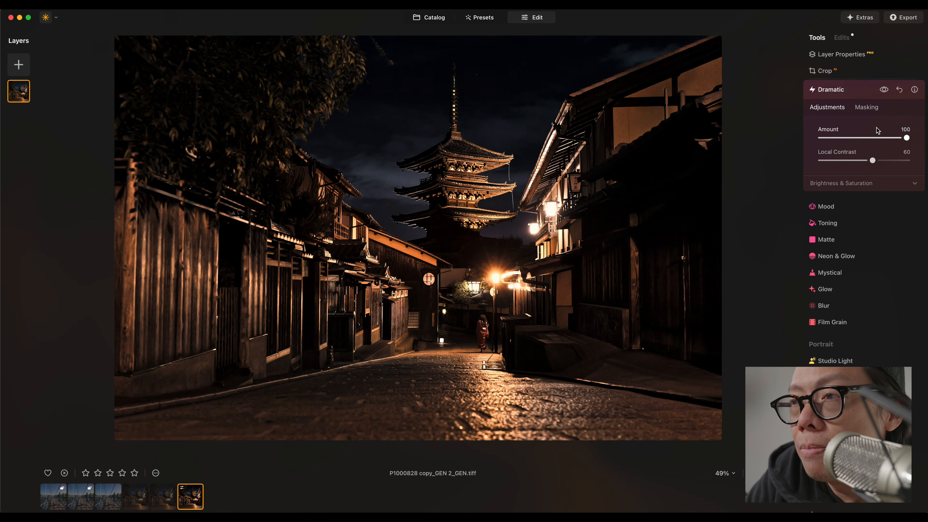
left_click_drag(909, 139, 824, 139)
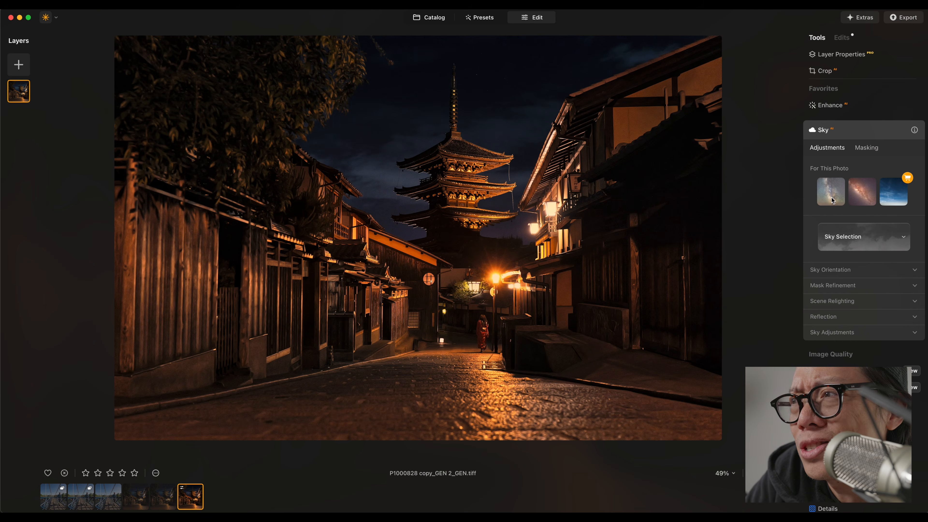
Replace the sky with Starry Night 1, filtering the sky list to the Starry Night category.
left_click(832, 198)
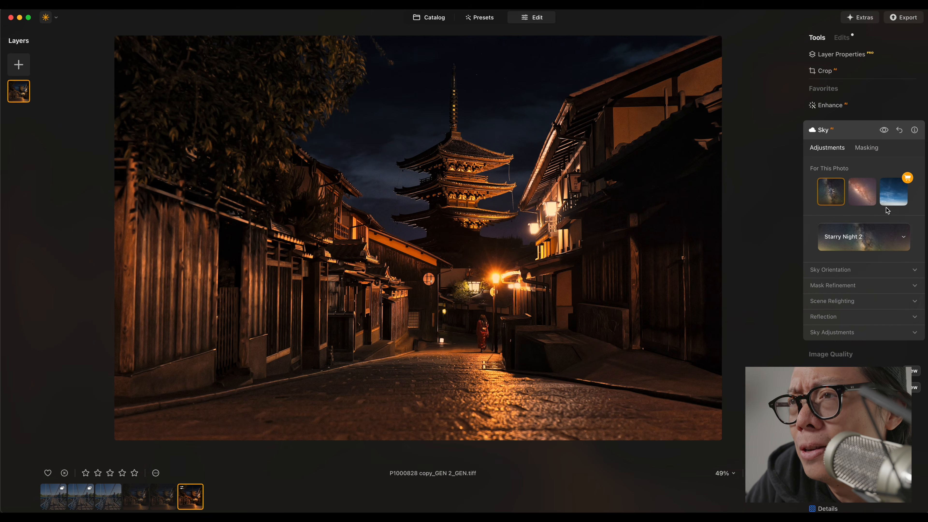
left_click(904, 238)
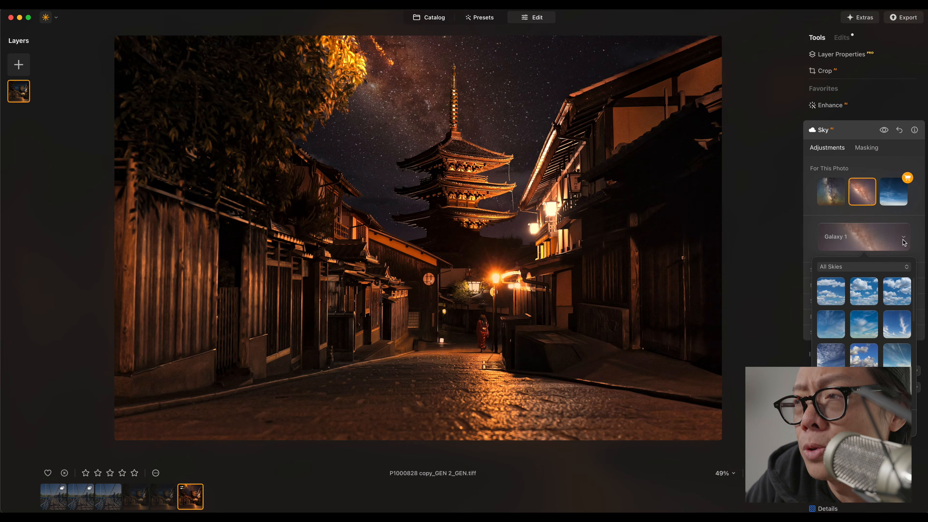
left_click(898, 270)
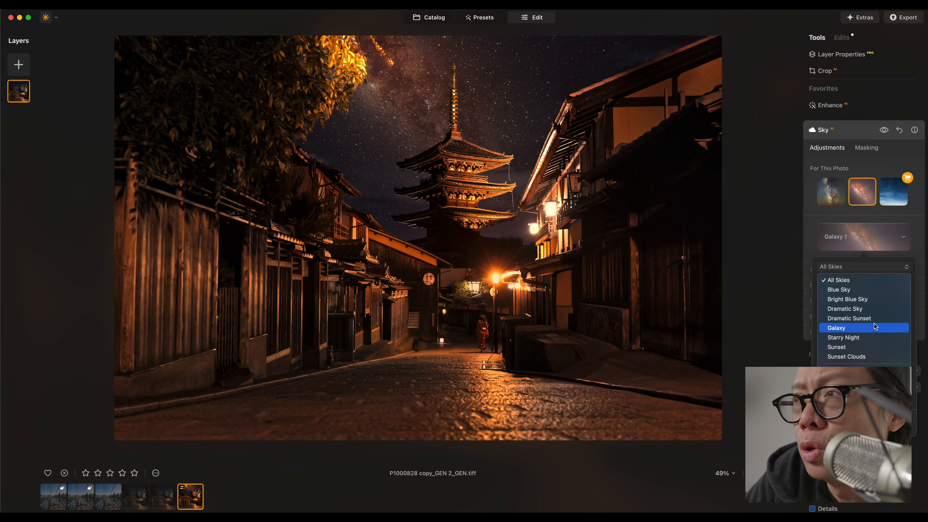
left_click(892, 338)
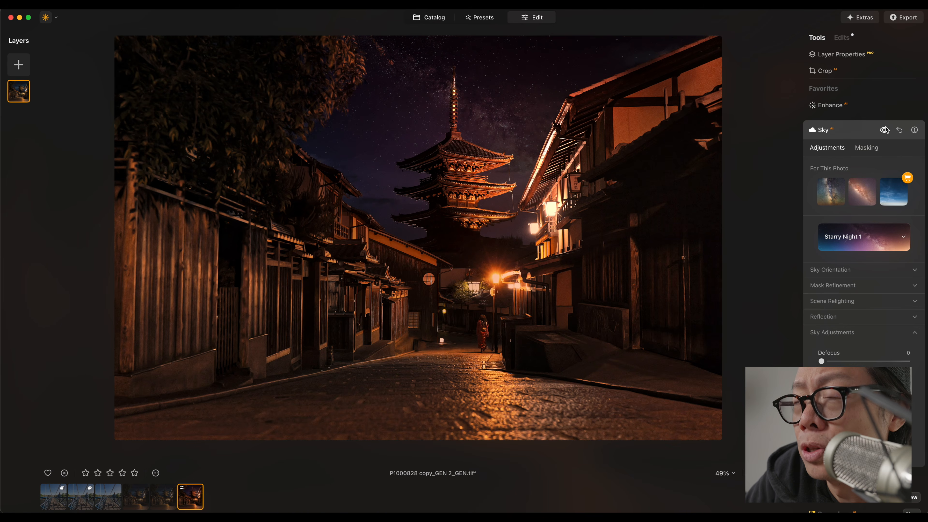
In the edits list, hide and show the Sky edit to compare the image.
left_click(842, 37)
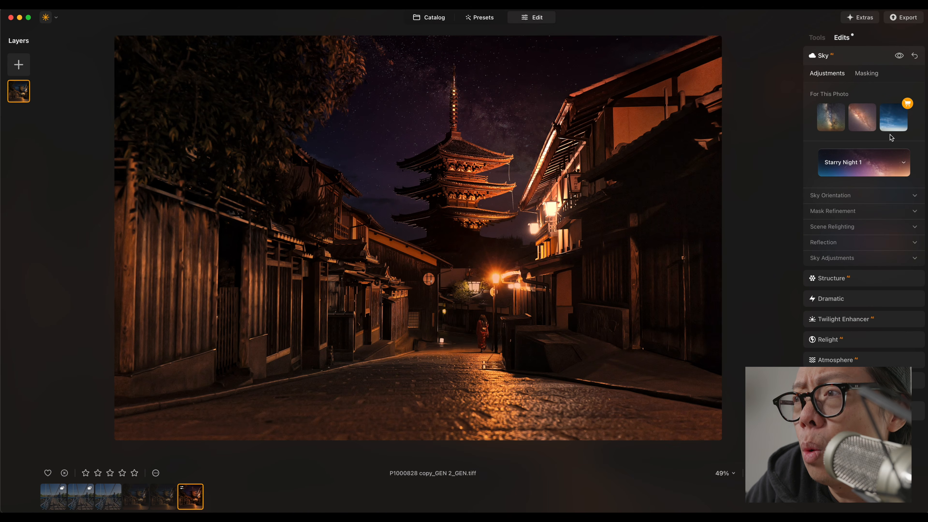
left_click(899, 57)
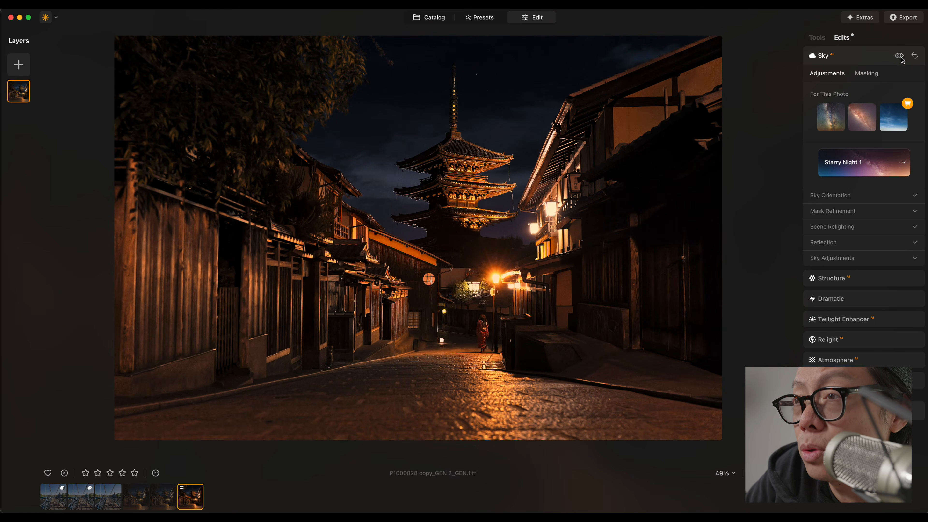
left_click(899, 56)
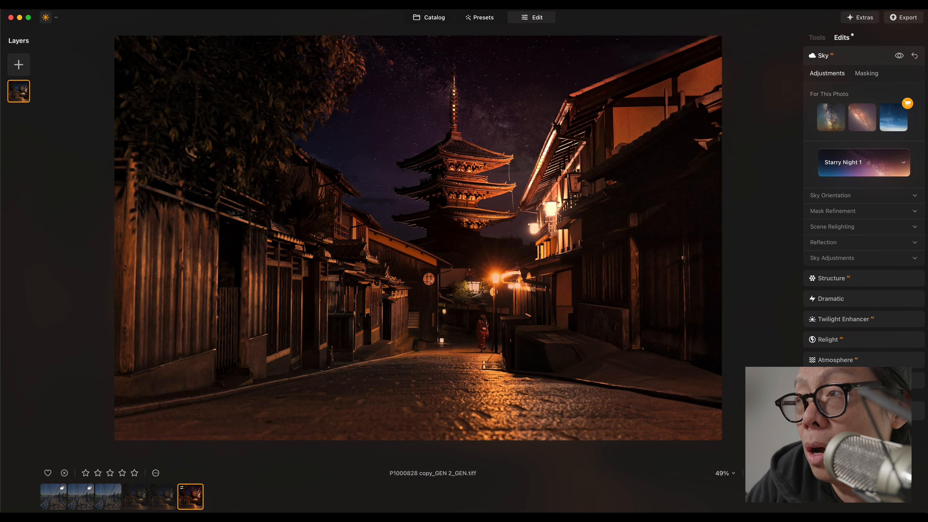
Reset the Sky edit and remove it from the edits list.
left_click(916, 57)
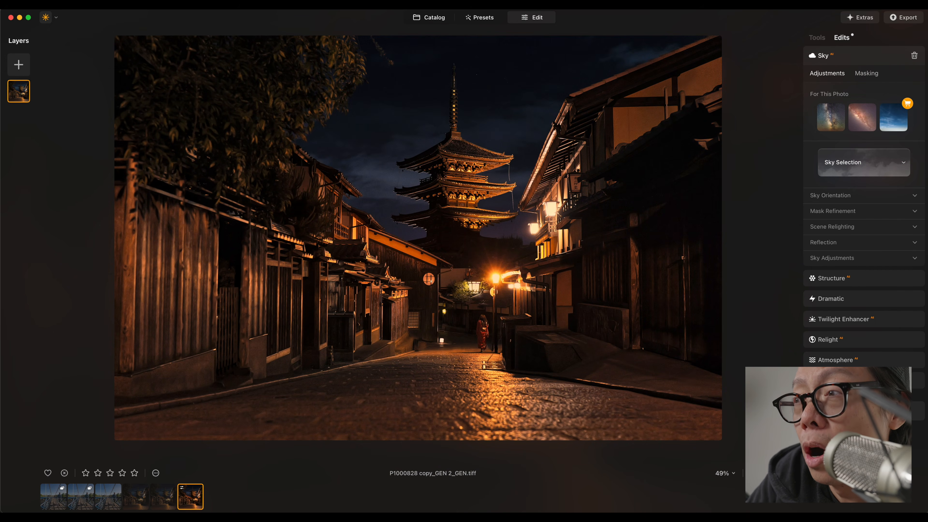
left_click(916, 56)
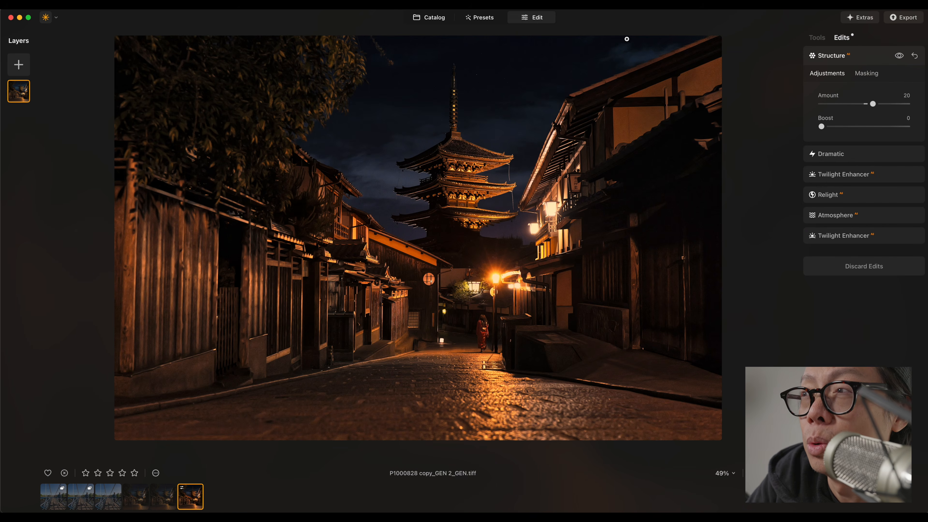
left_click(818, 38)
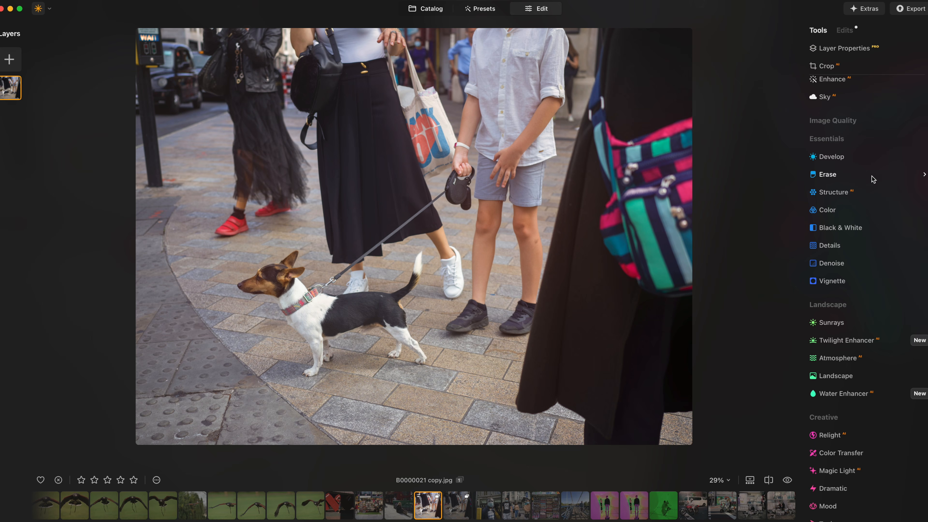
left_click(870, 157)
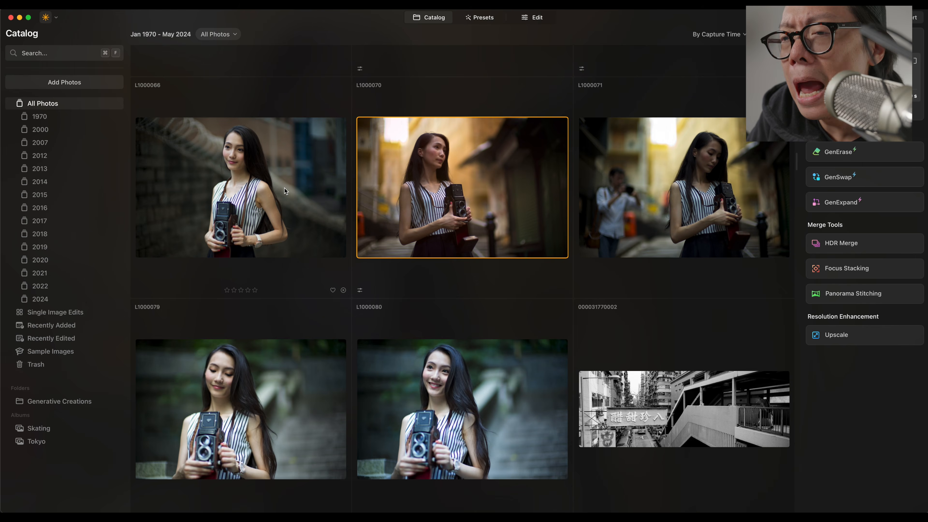
Open photo L1000066 for editing and adjust the Face tool's eye settings, lowering Iris Visibility to 43.
double_click(284, 188)
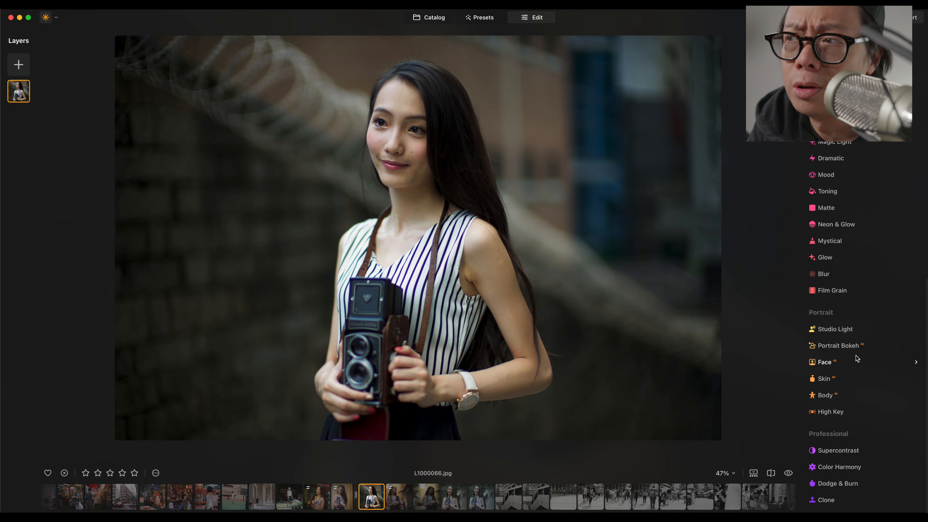
left_click(857, 360)
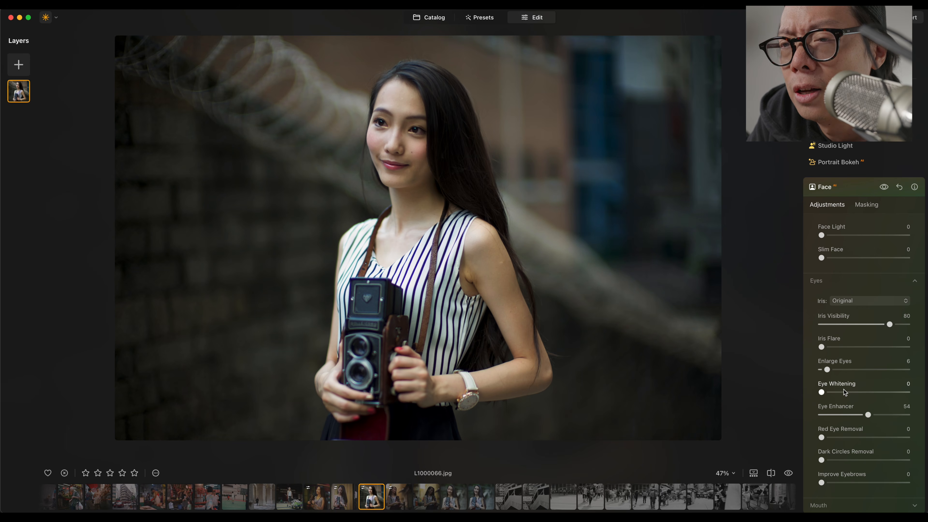
left_click_drag(829, 392, 886, 393)
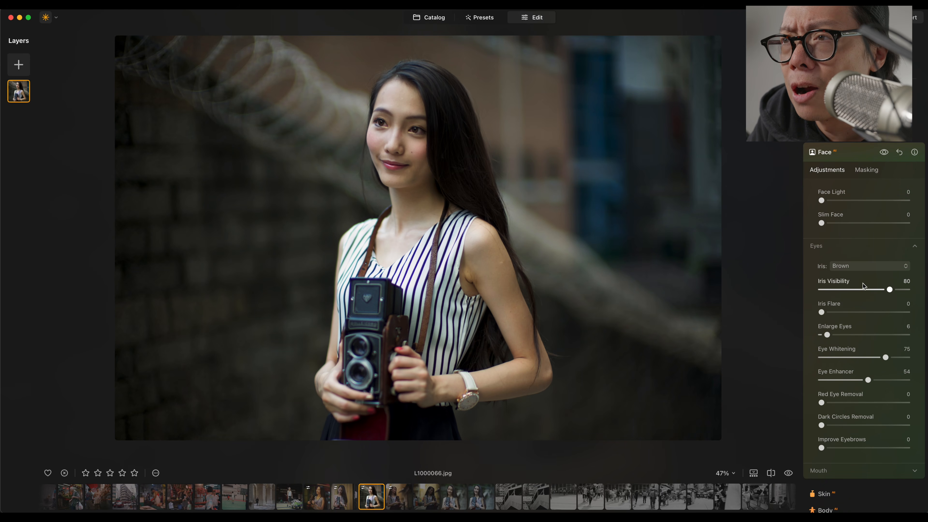
left_click_drag(870, 295, 859, 290)
Raise Lips Saturation to 31 in the Face tool and set the Skin amount to 18.
left_click_drag(822, 201, 848, 199)
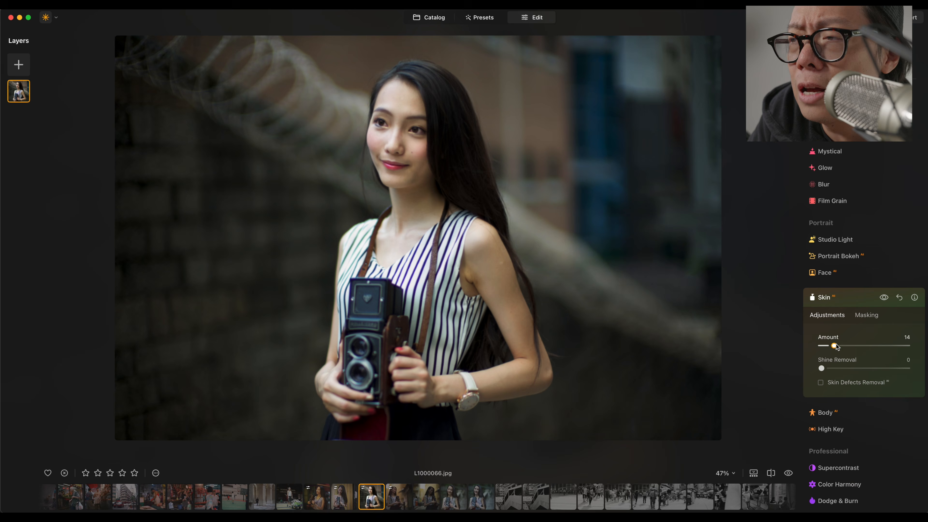
left_click_drag(834, 346, 854, 346)
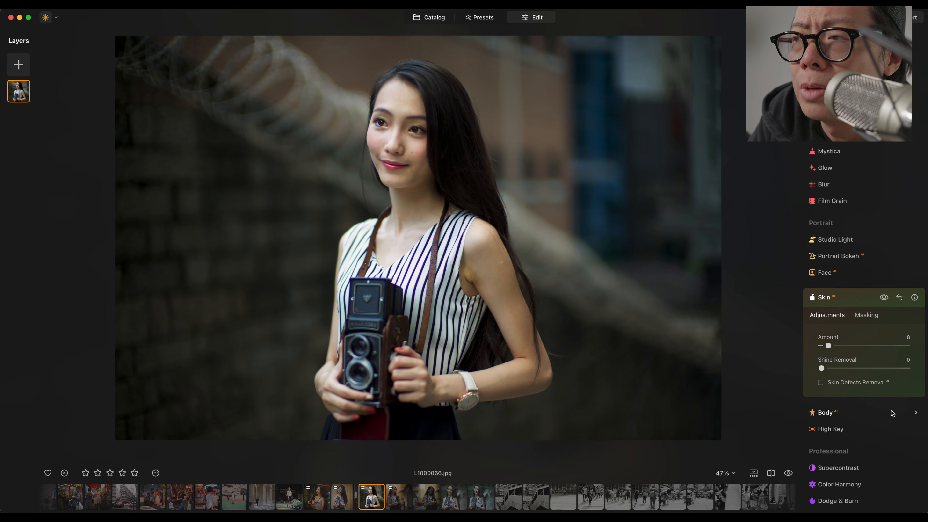
left_click(892, 413)
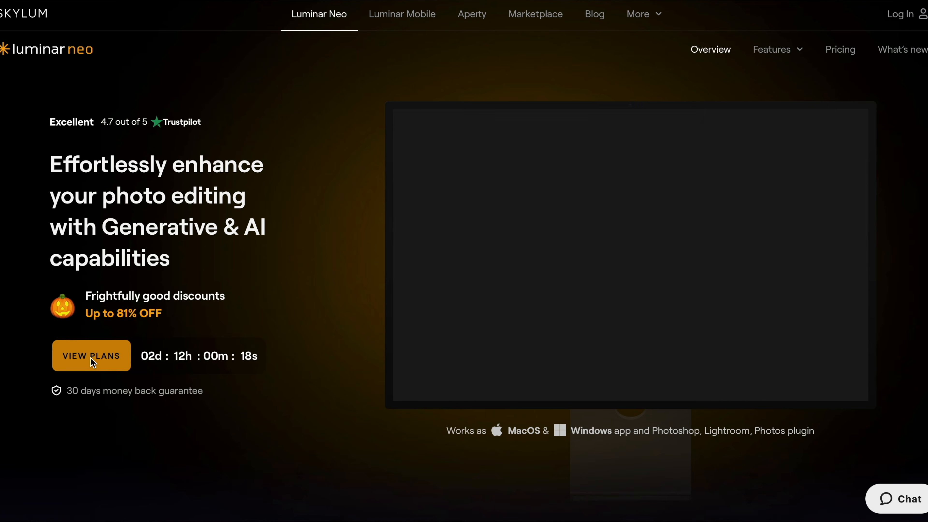
Browse the Luminar Neo website's pricing plans and features sections.
left_click(93, 361)
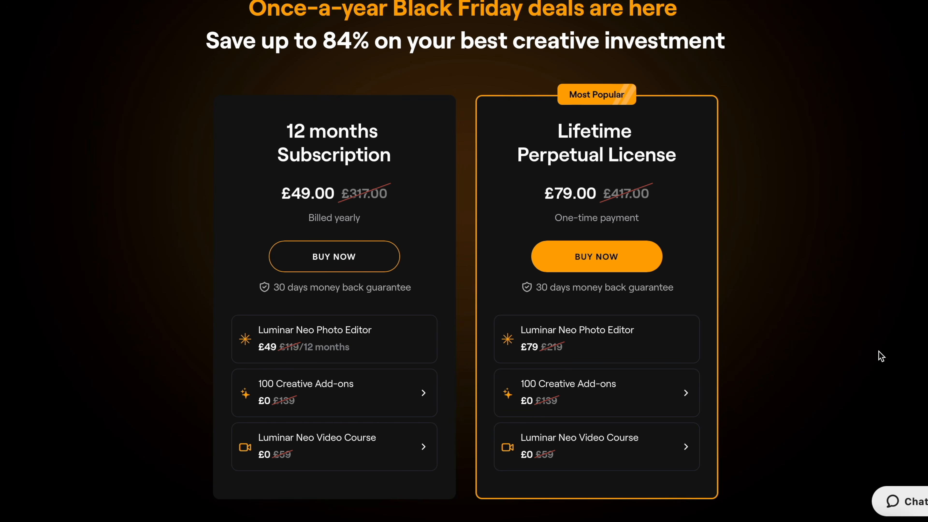
scroll(878, 356, "down", 10)
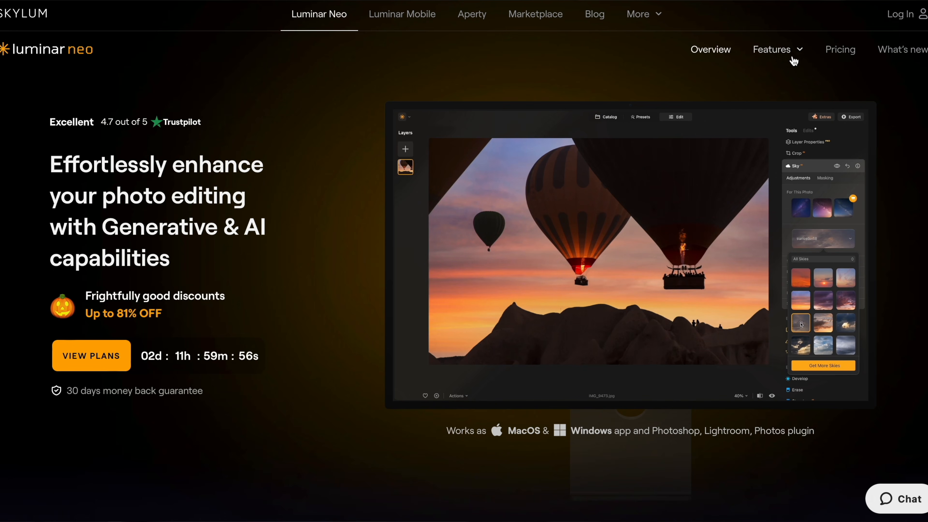
scroll(793, 60, "down", 4)
scroll(792, 60, "down", 15)
scroll(791, 55, "up", 8)
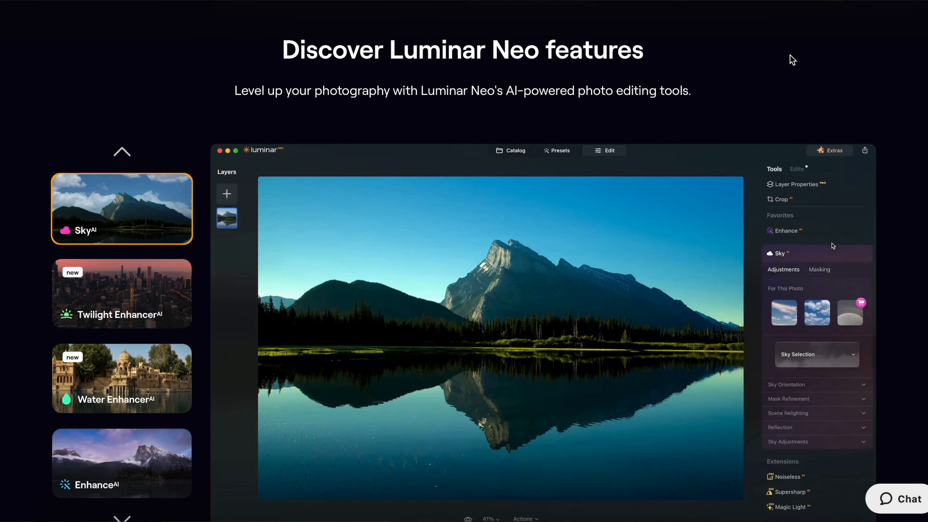
scroll(790, 59, "down", 1)
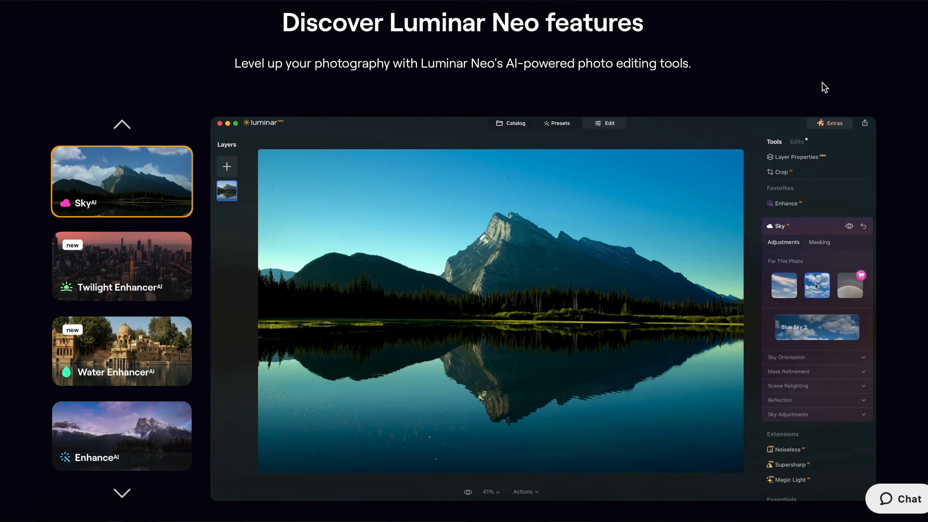
scroll(914, 264, "down", 14)
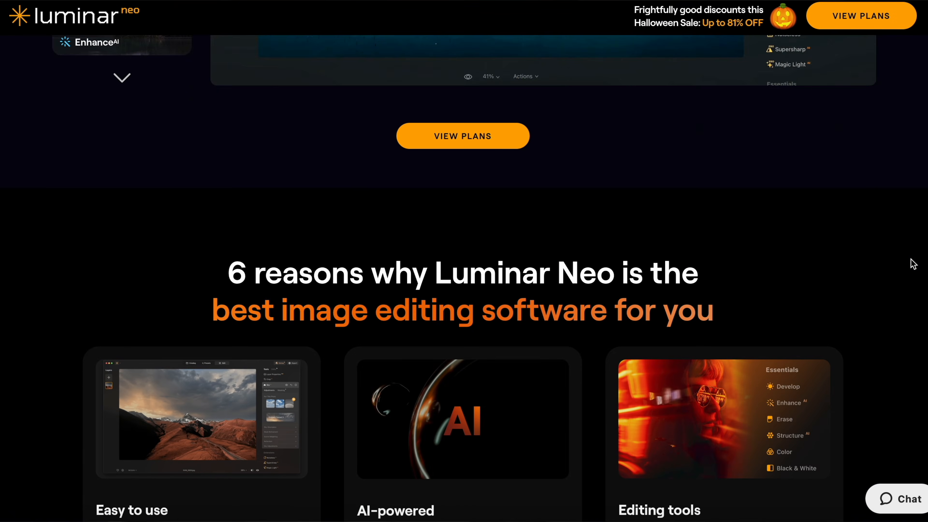
scroll(914, 264, "down", 3)
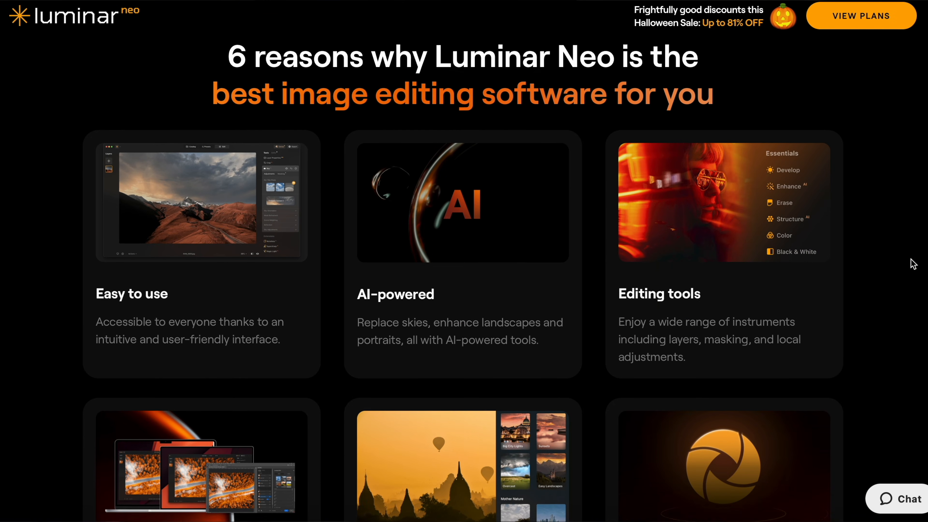
scroll(914, 263, "down", 4)
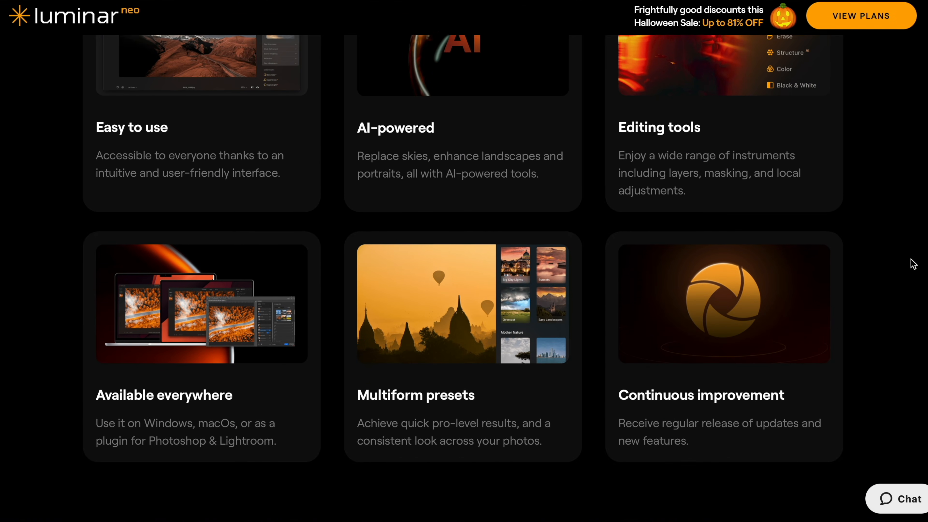